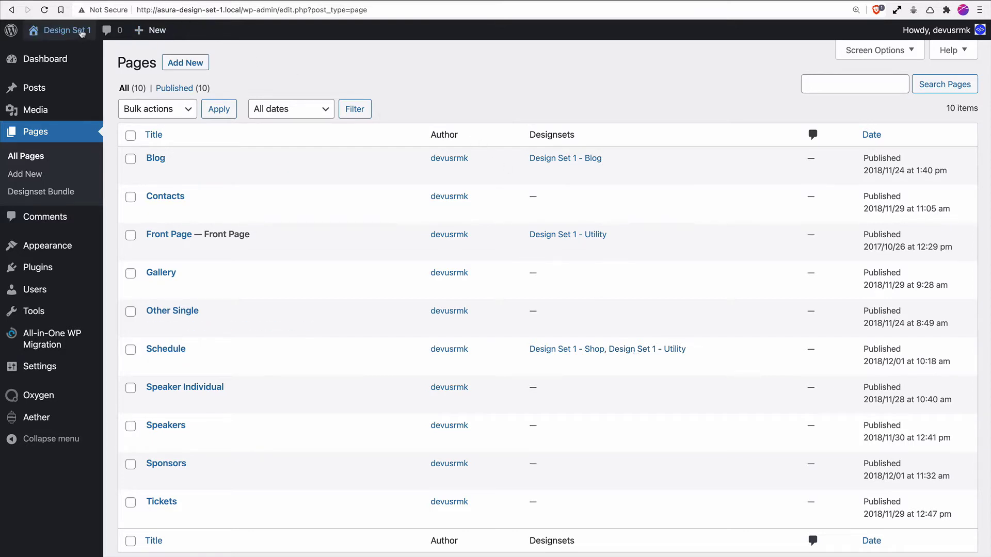
# Step: Move from the Design Set 1 Pages list to the Asura Design sets: Manager site's Dashboard
pyautogui.moveTo(74, 31)
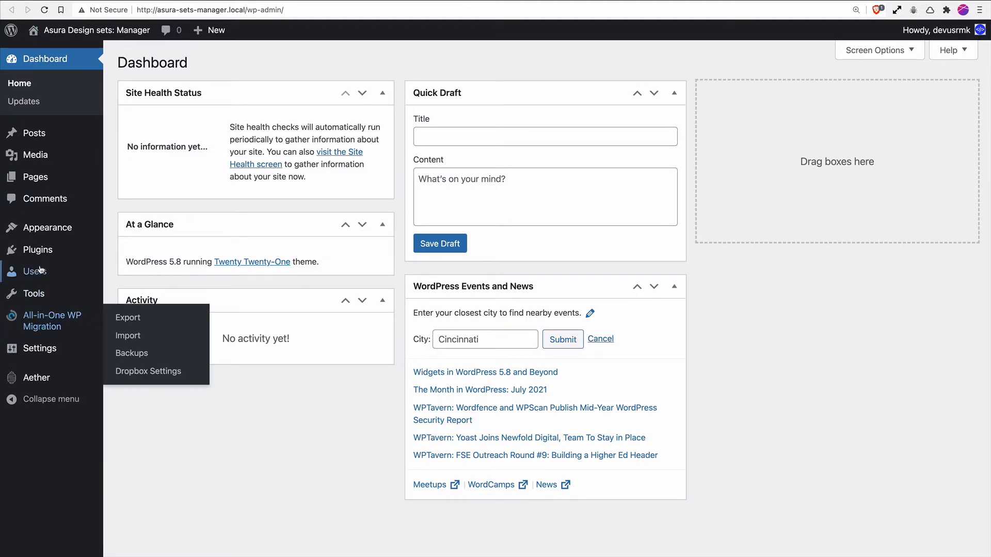
# Step: Search the plugin directory for 'easy digital downloads', then install and activate it
pyautogui.moveTo(39, 253)
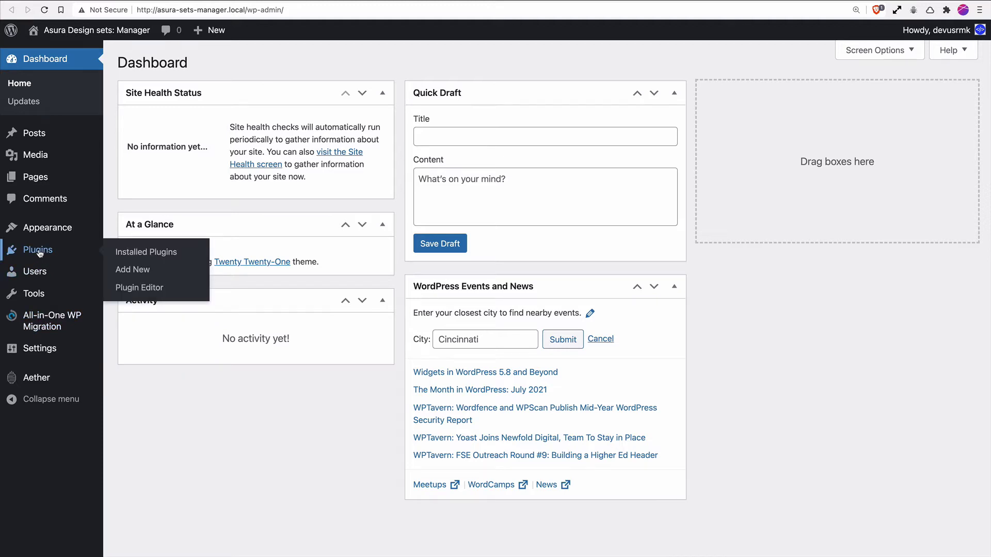
pyautogui.click(133, 272)
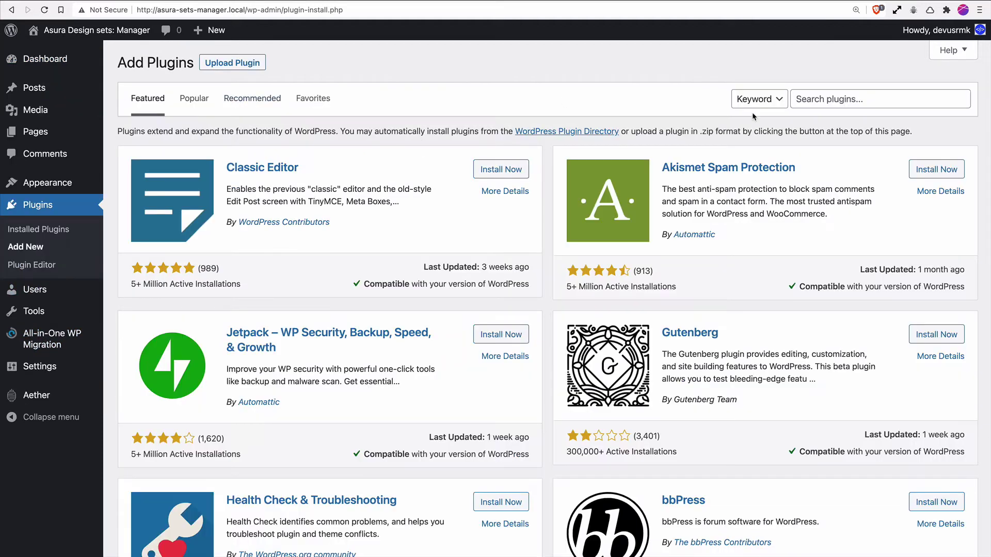
pyautogui.click(838, 102)
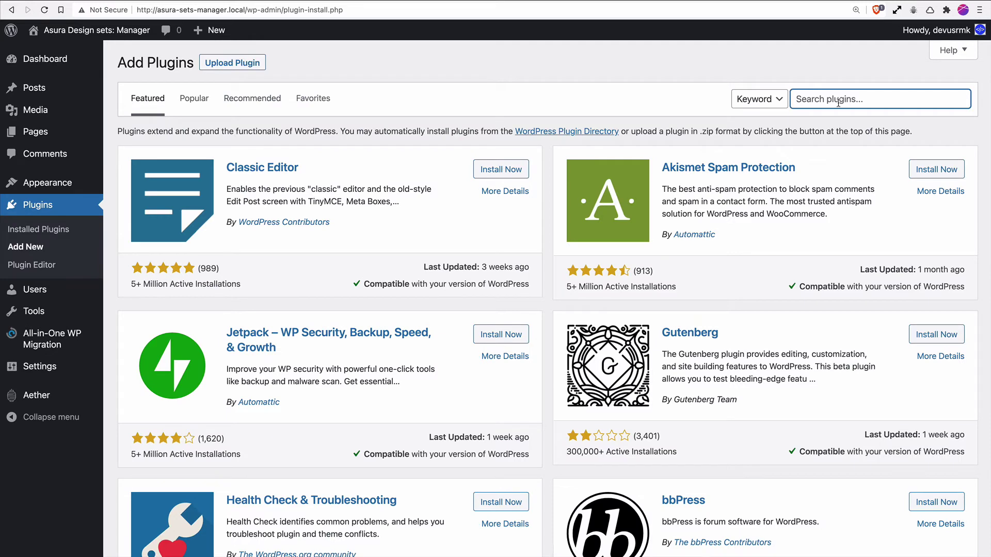
pyautogui.write('easy digital downlaod')
pyautogui.press('BackSpace')
pyautogui.press('BackSpace')
pyautogui.write('oads')
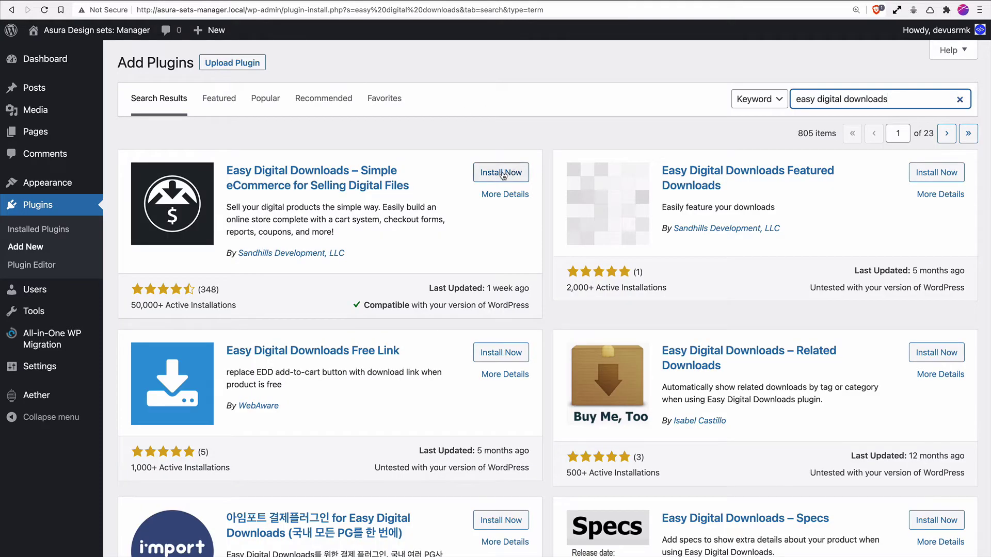
pyautogui.click(503, 174)
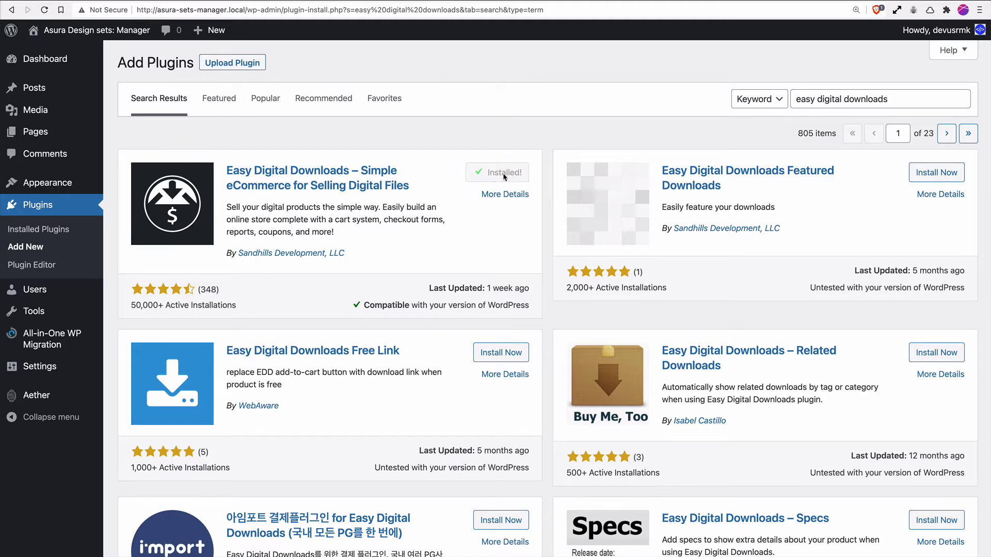
pyautogui.click(506, 176)
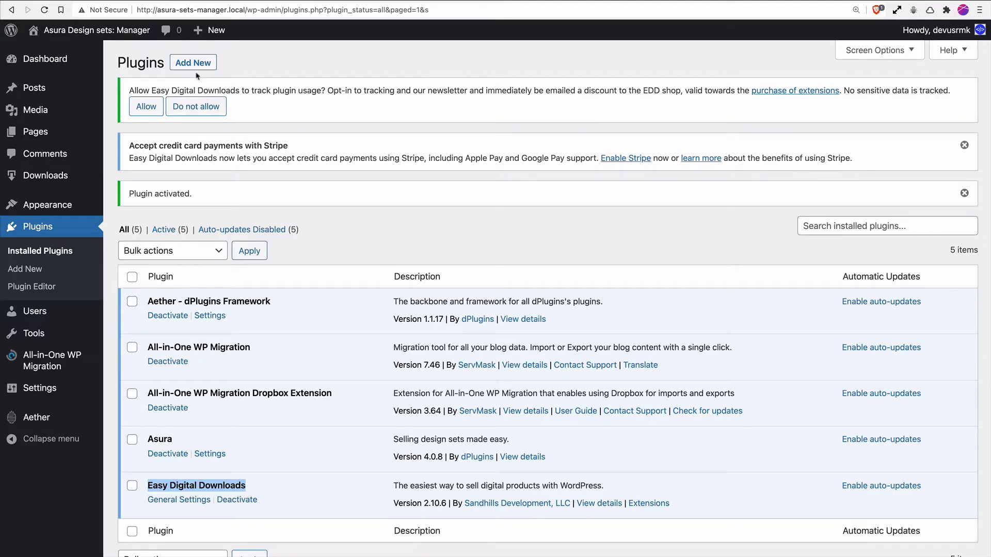
# Step: Install and activate edd-auto-register.1.3.14.zip, then decline usage tracking and dismiss the Stripe notice
pyautogui.click(197, 66)
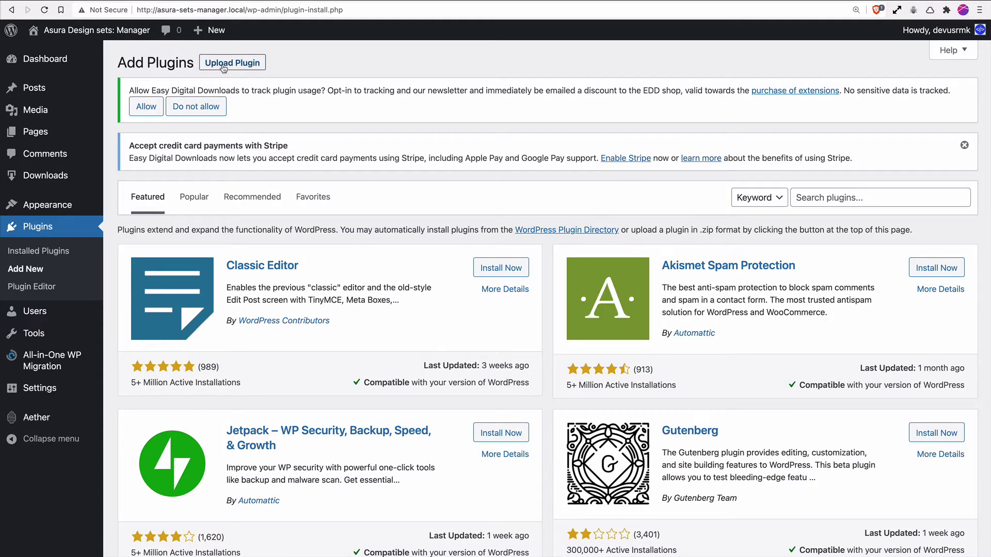
pyautogui.click(224, 66)
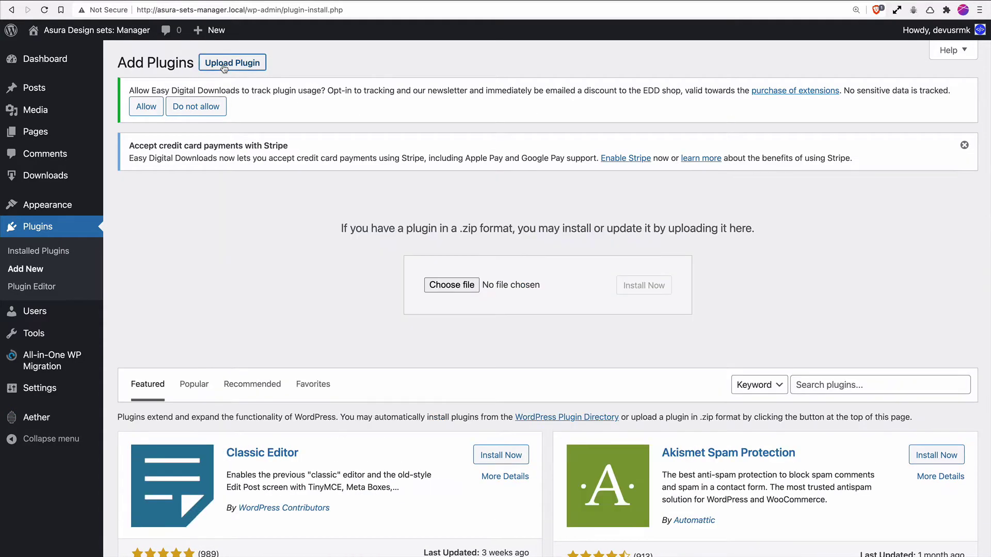
pyautogui.click(444, 287)
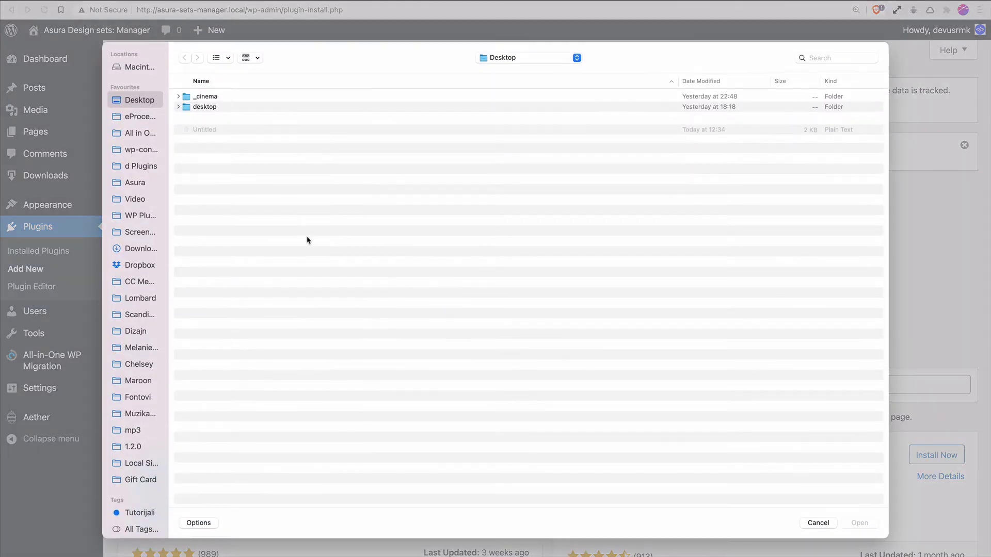
pyautogui.click(234, 118)
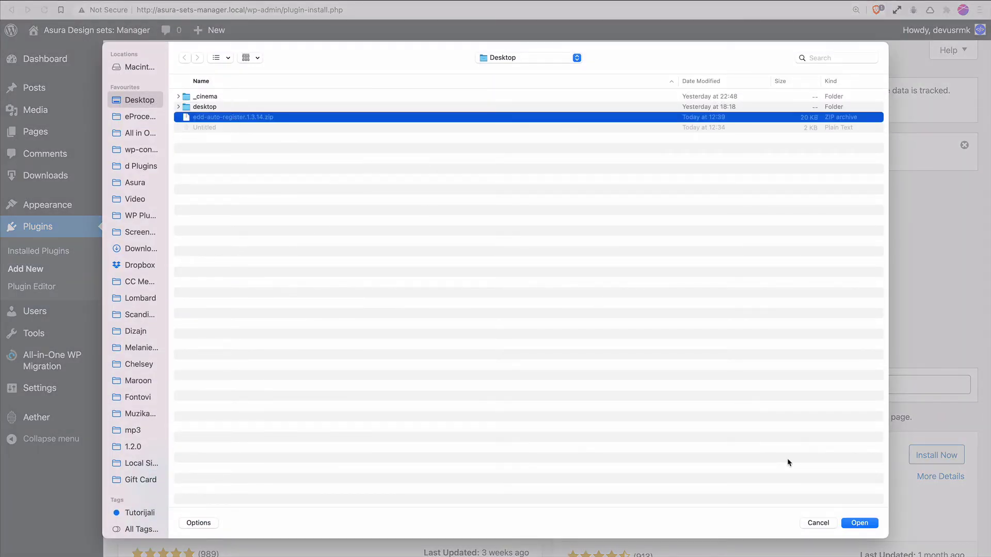
pyautogui.click(872, 524)
pyautogui.click(641, 289)
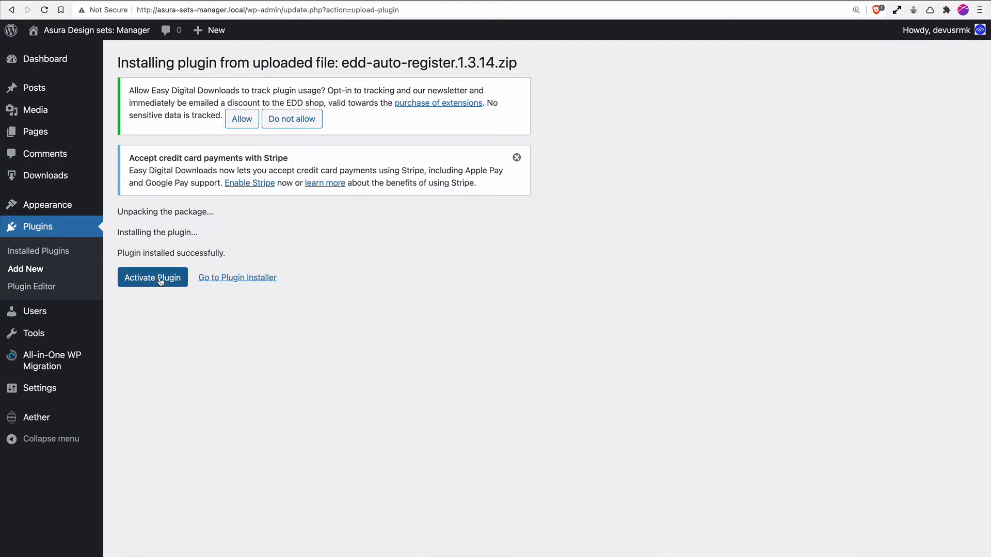
pyautogui.click(154, 278)
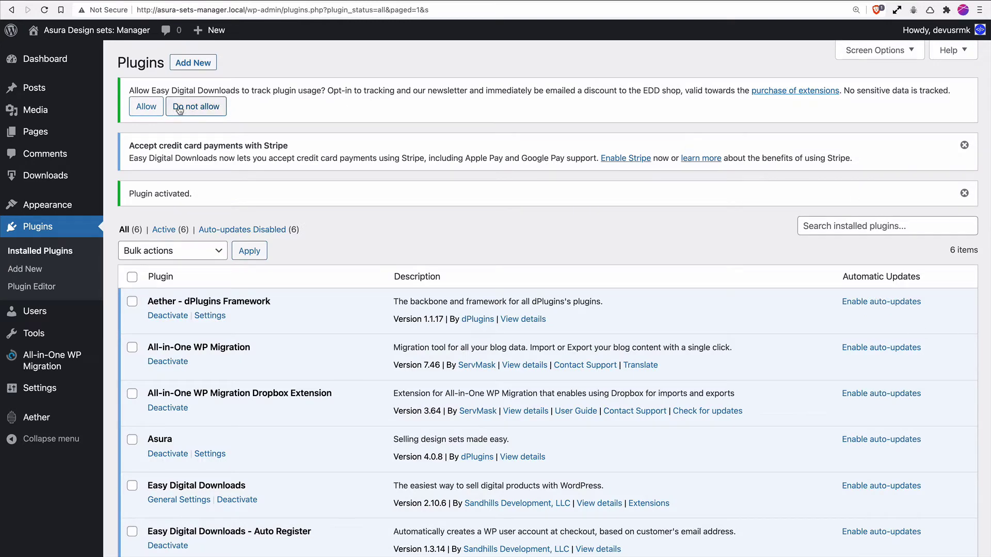
pyautogui.click(193, 112)
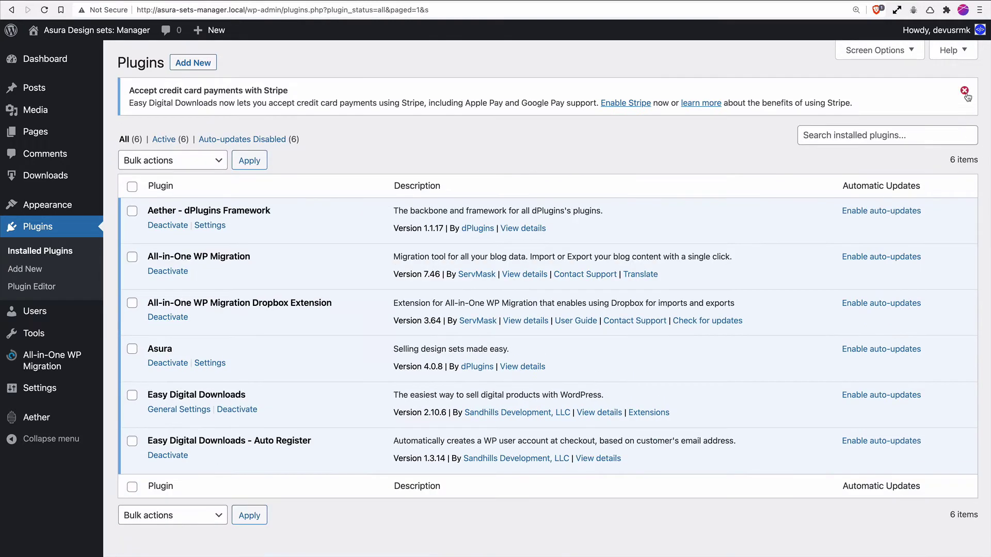
pyautogui.click(964, 96)
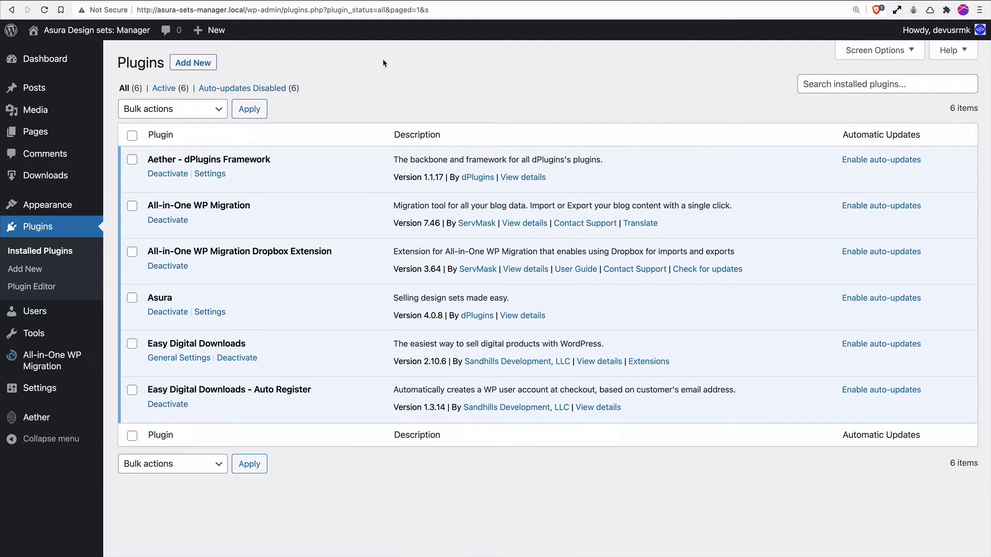
# Step: In Asura's EDD settings, enable integration, purchase-page and receipt-email license details, then save
pyautogui.moveTo(37, 375)
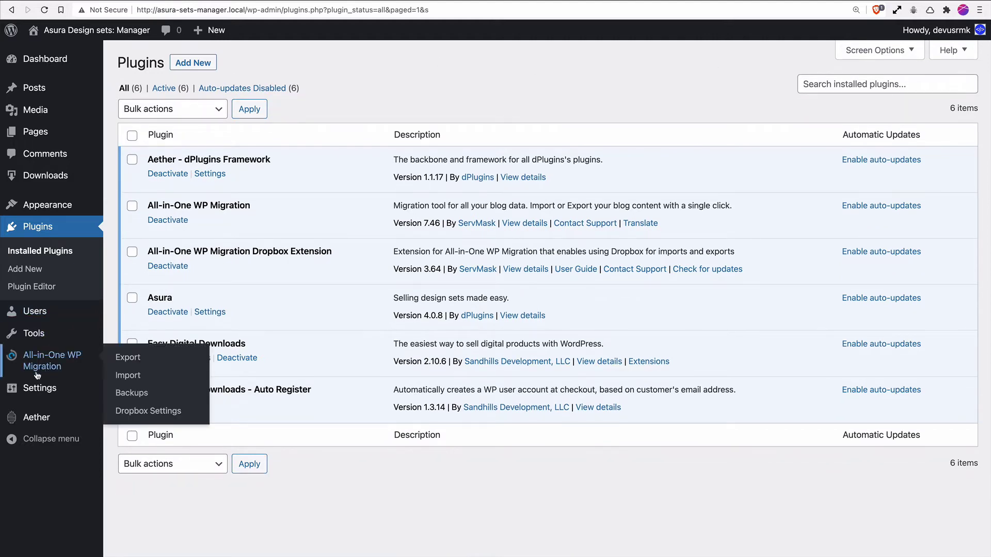
pyautogui.moveTo(37, 418)
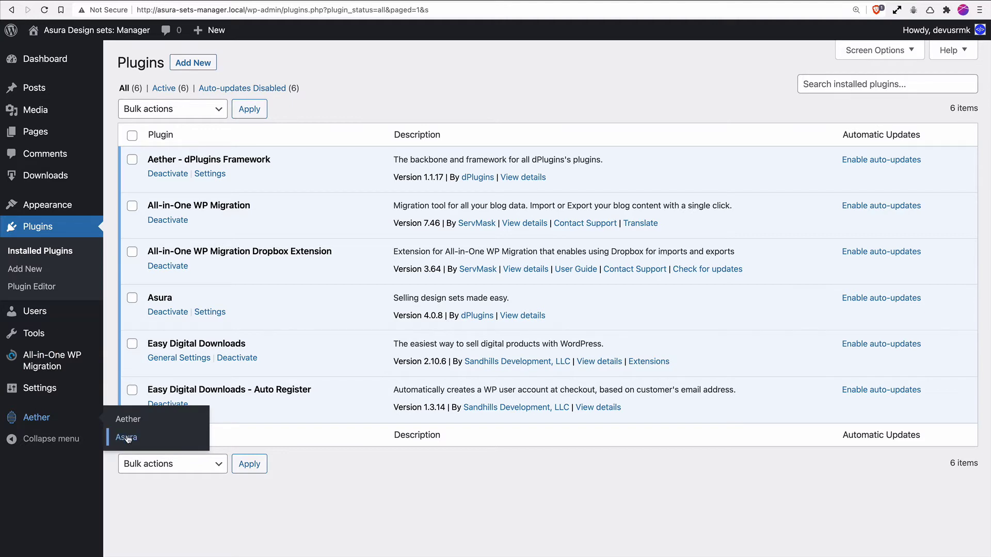
pyautogui.click(126, 438)
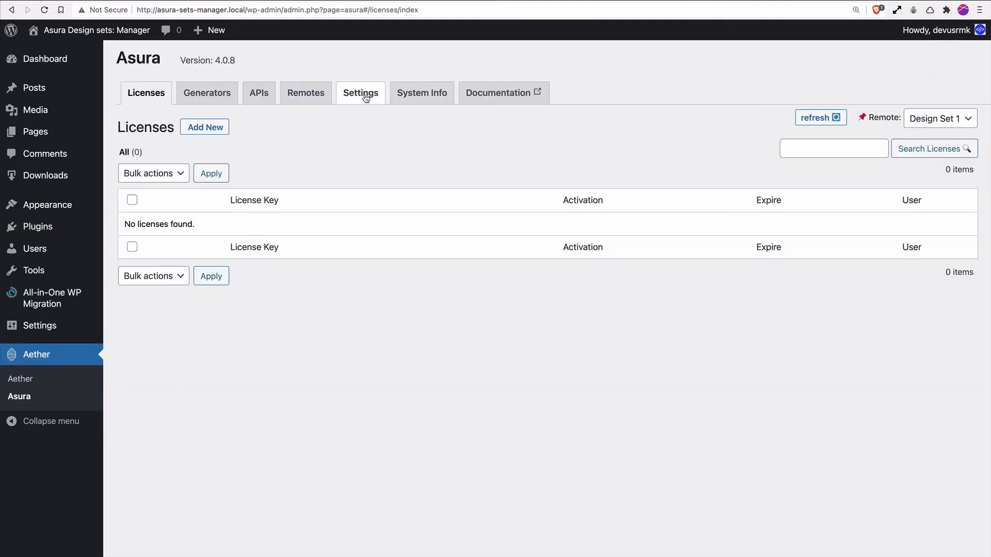
pyautogui.click(366, 98)
pyautogui.click(249, 154)
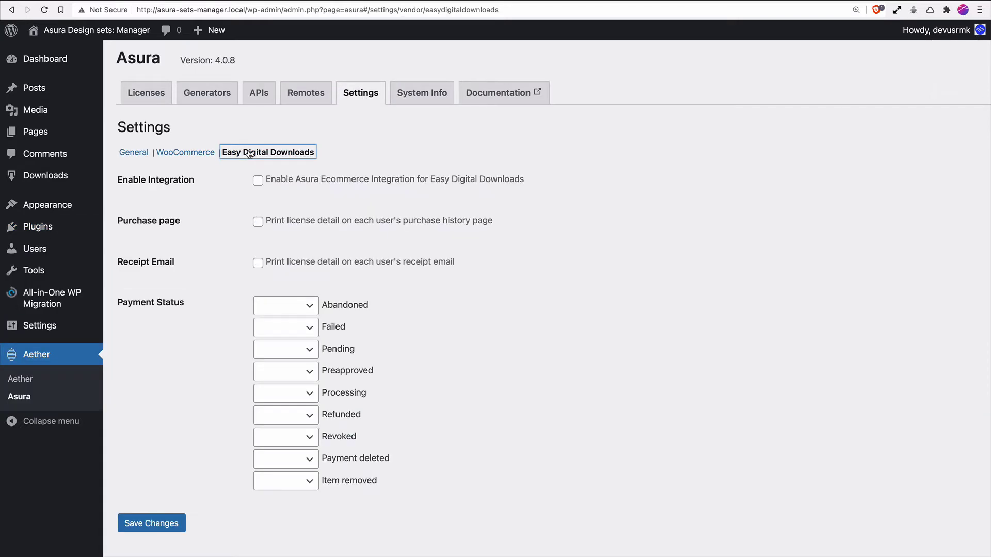
pyautogui.click(258, 181)
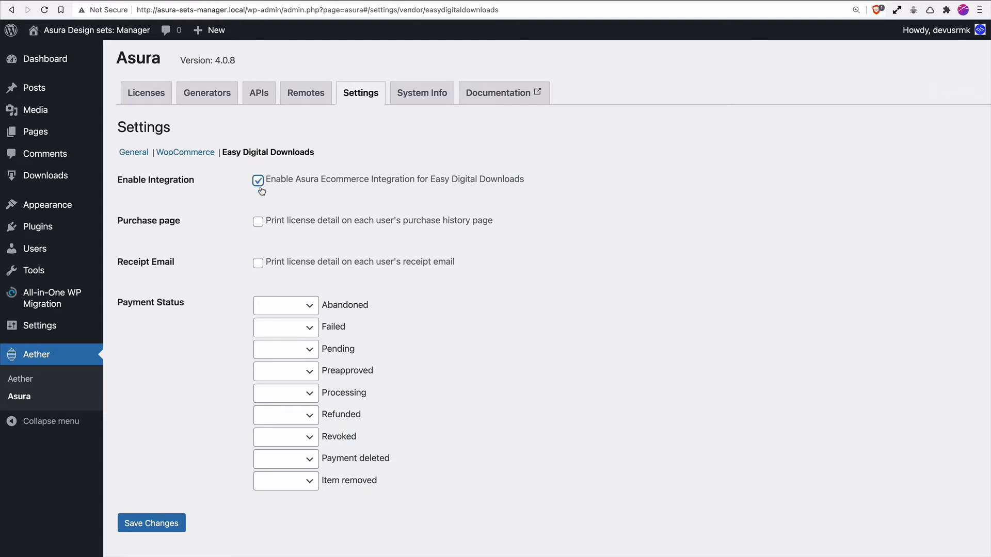
pyautogui.click(259, 222)
pyautogui.click(259, 263)
pyautogui.click(169, 523)
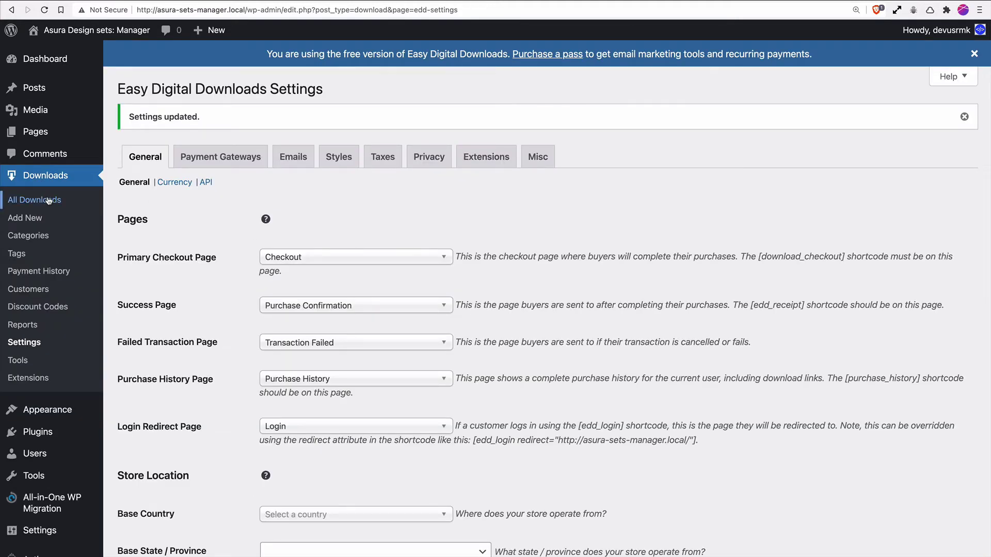
# Step: Create a new download titled 'Design Set 1 - Utility', capitalising the U in Utility
pyautogui.click(33, 220)
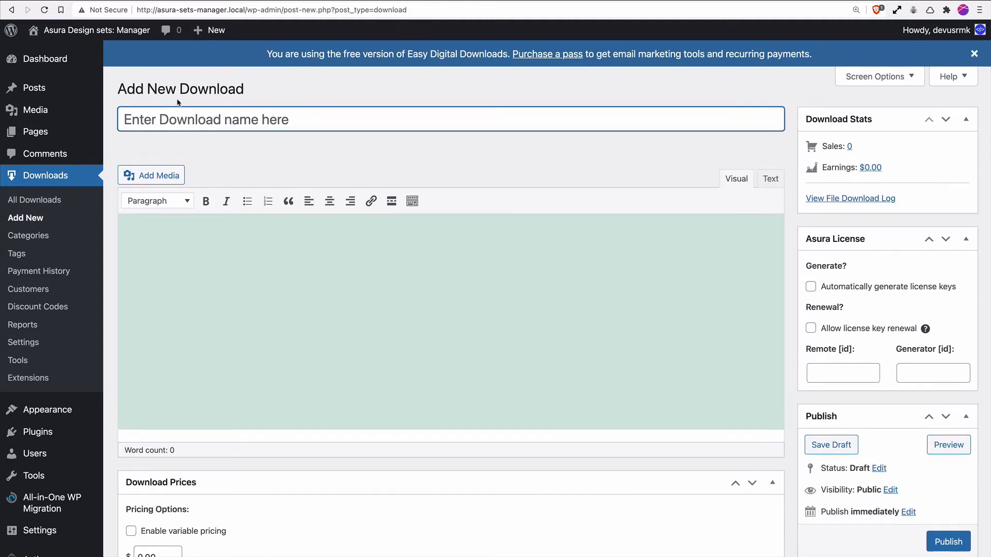
pyautogui.write('Design Set 1 ')
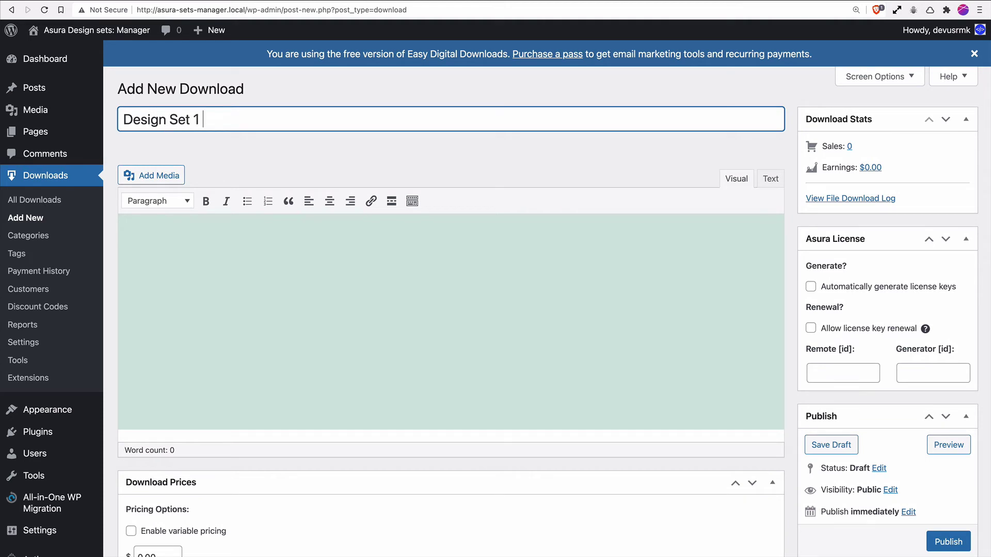
pyautogui.write('- utility')
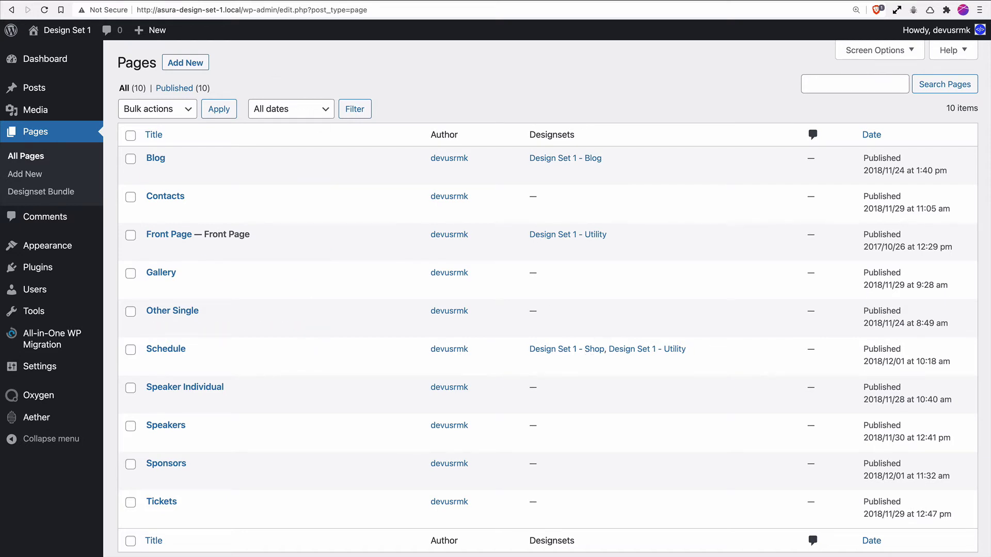
pyautogui.click(93, 1)
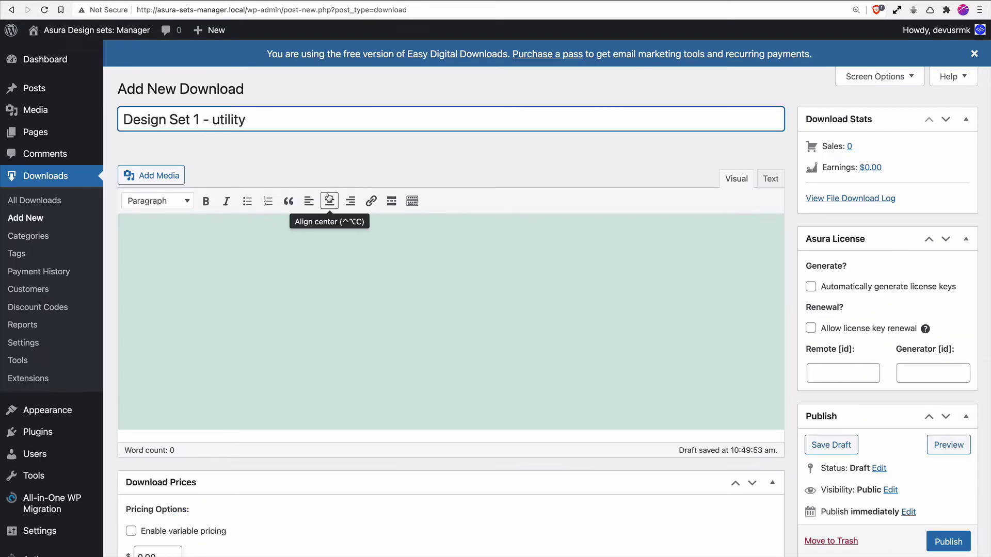
pyautogui.moveTo(212, 120); pyautogui.dragTo(217, 120)
pyautogui.write('U')
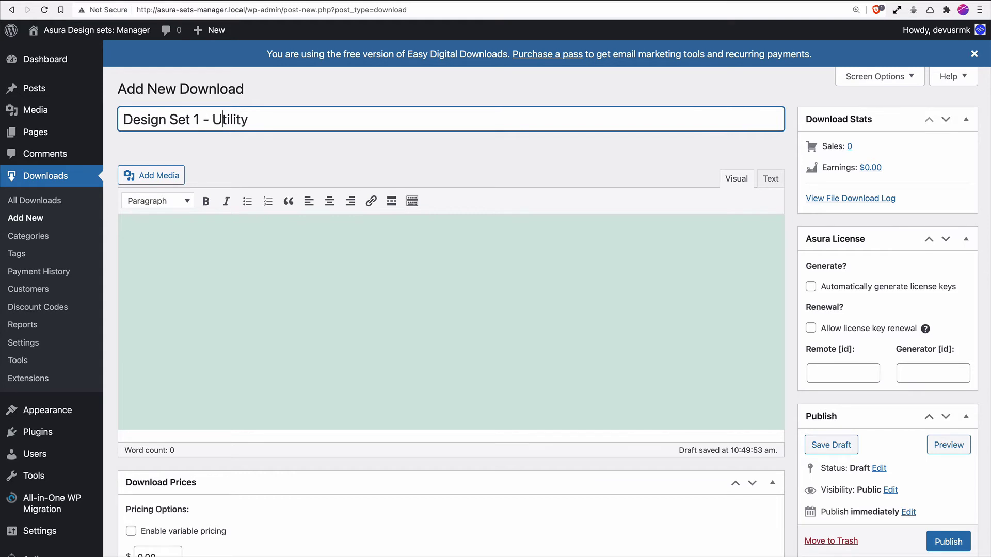
# Step: Collapse Download Stats and tick 'Automatically generate license keys' and 'Allow license key renewal'
pyautogui.click(965, 119)
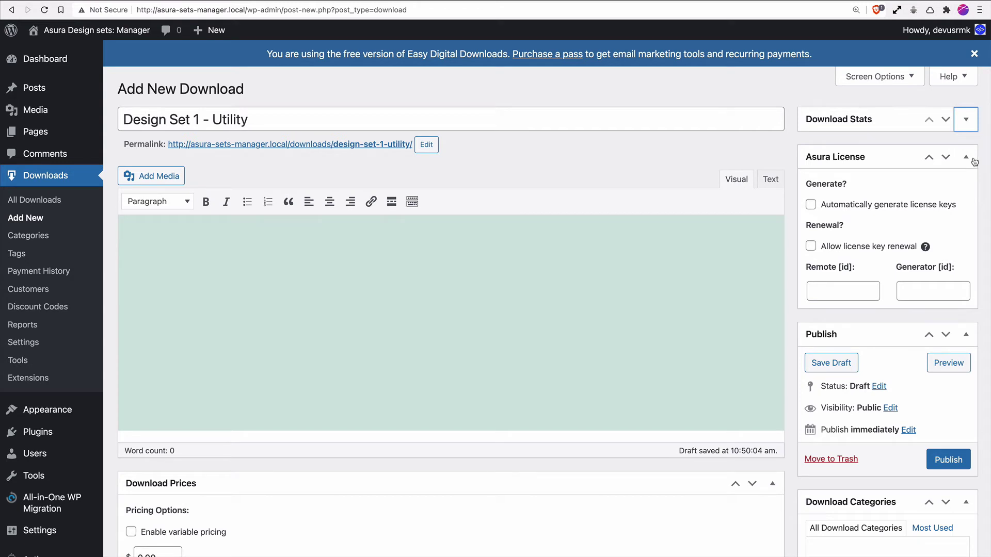
pyautogui.click(811, 205)
pyautogui.click(810, 247)
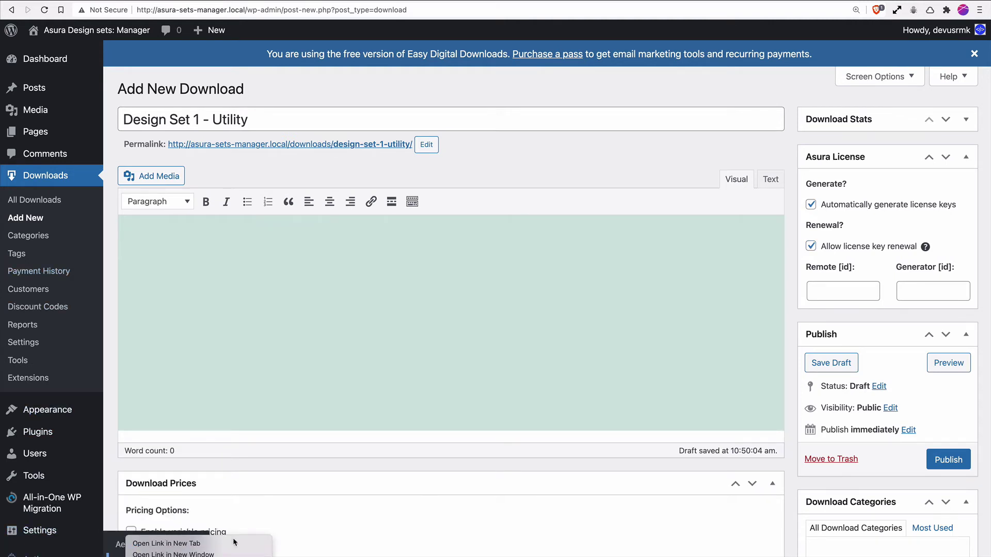
# Step: Check the remote's ID in Asura's Remotes list and enter 1 as the Remote id
pyautogui.click(247, 543)
pyautogui.hotkey('ctrl', 'Tab')
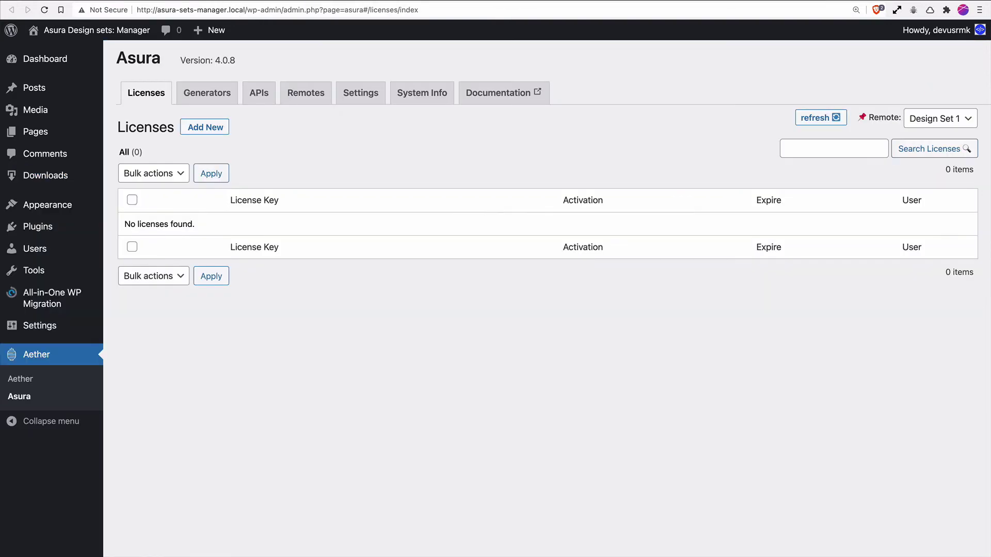
pyautogui.click(301, 99)
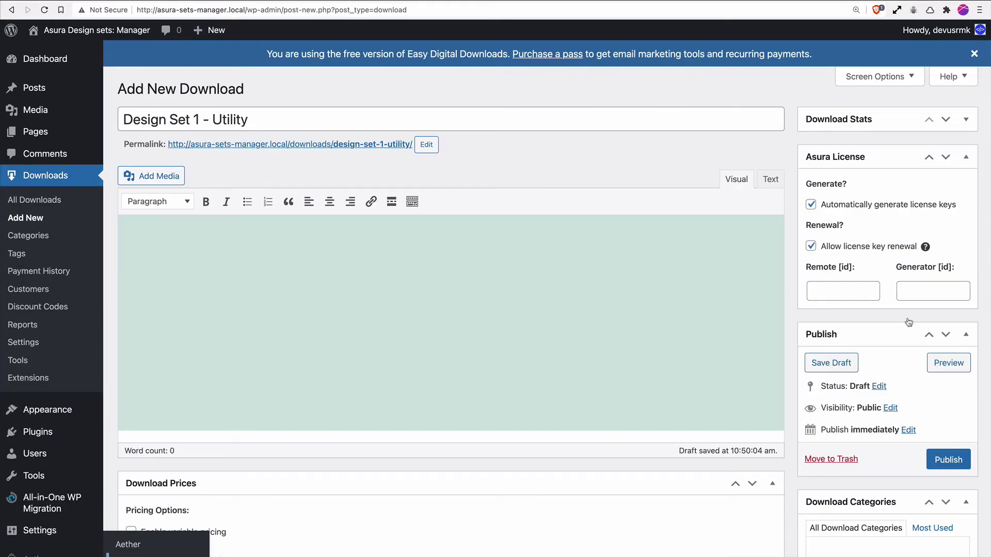
pyautogui.click(831, 289)
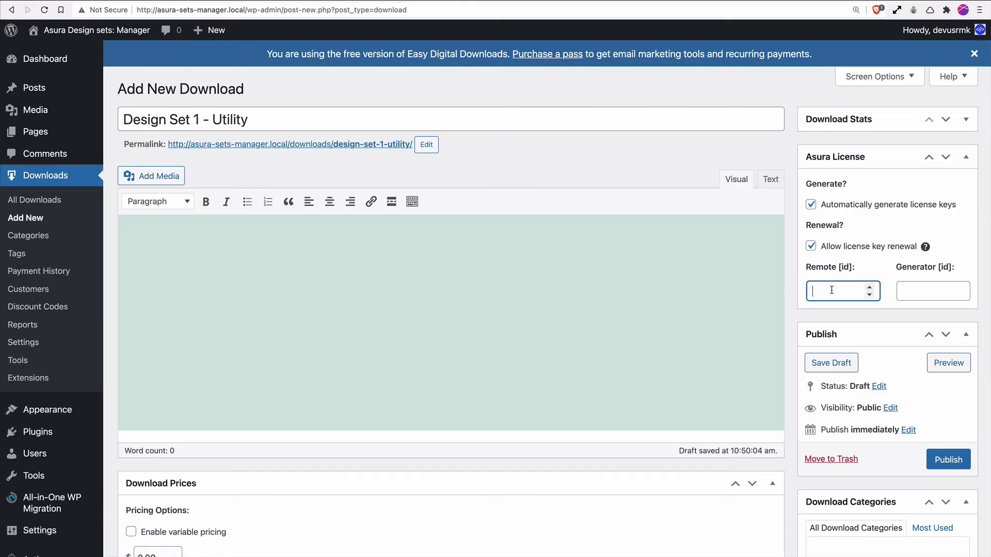
pyautogui.write('1')
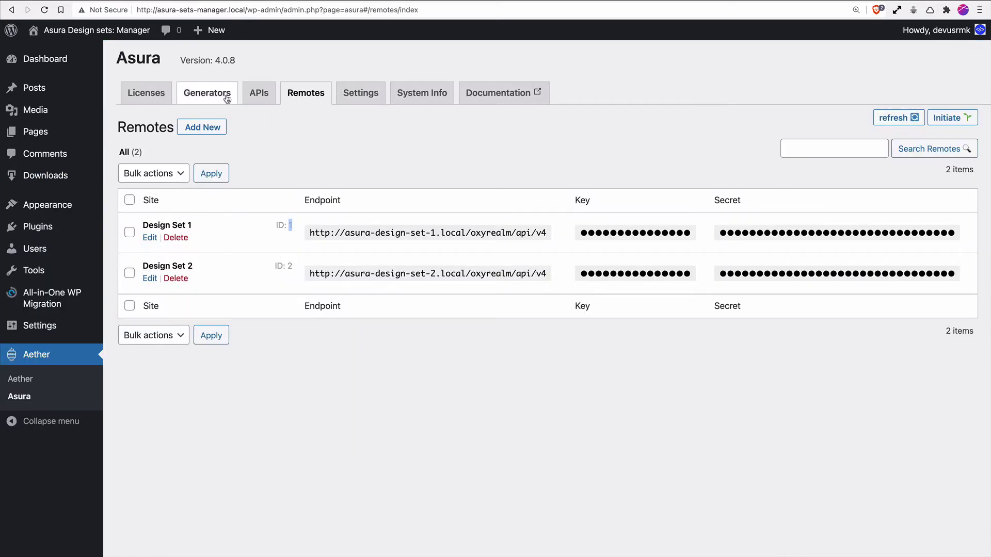
# Step: Copy generator ID 2 into Generator id, then compare the Design Set 2 and Design Set 1 generator lists
pyautogui.click(212, 96)
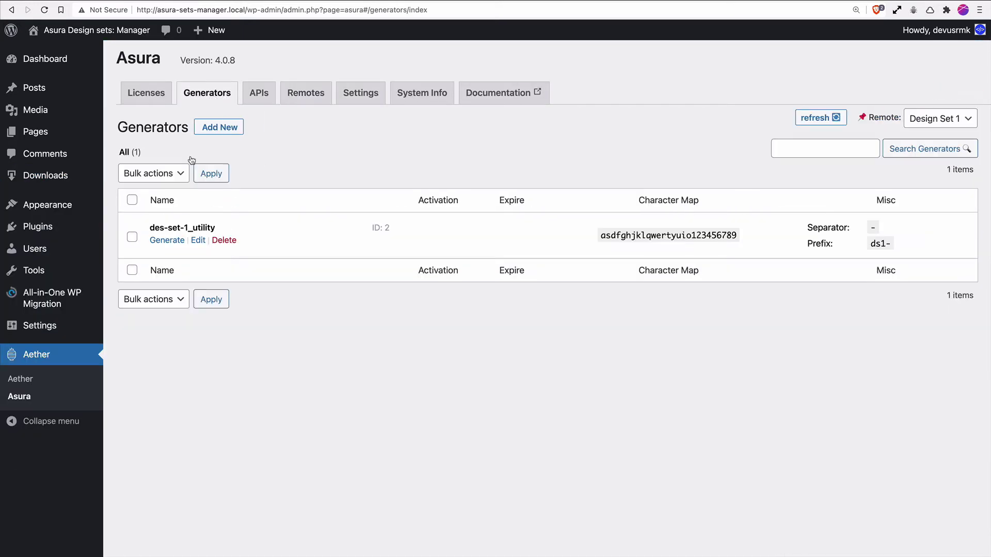
pyautogui.doubleClick(388, 227)
pyautogui.hotkey('ctrl', 'c')
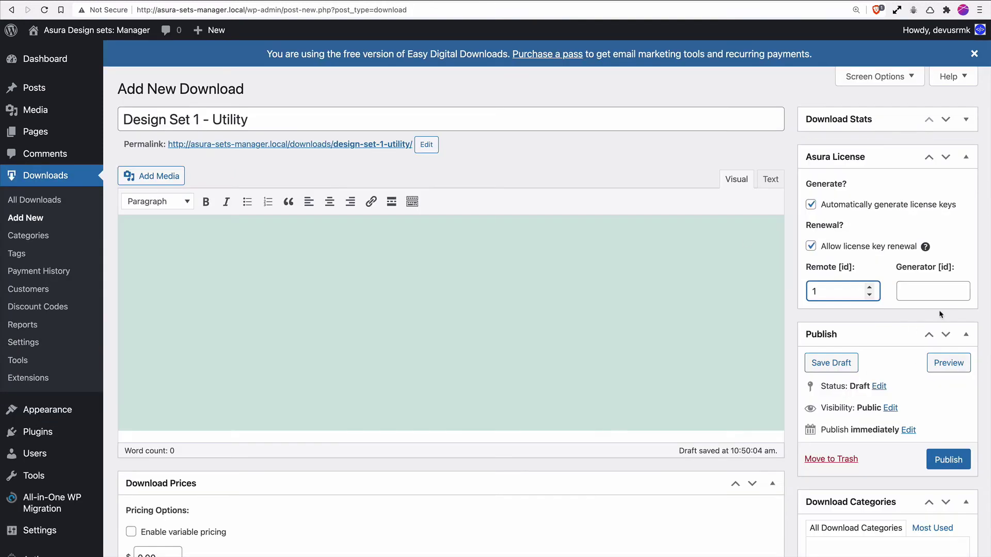
pyautogui.click(926, 291)
pyautogui.hotkey('ctrl', 'v')
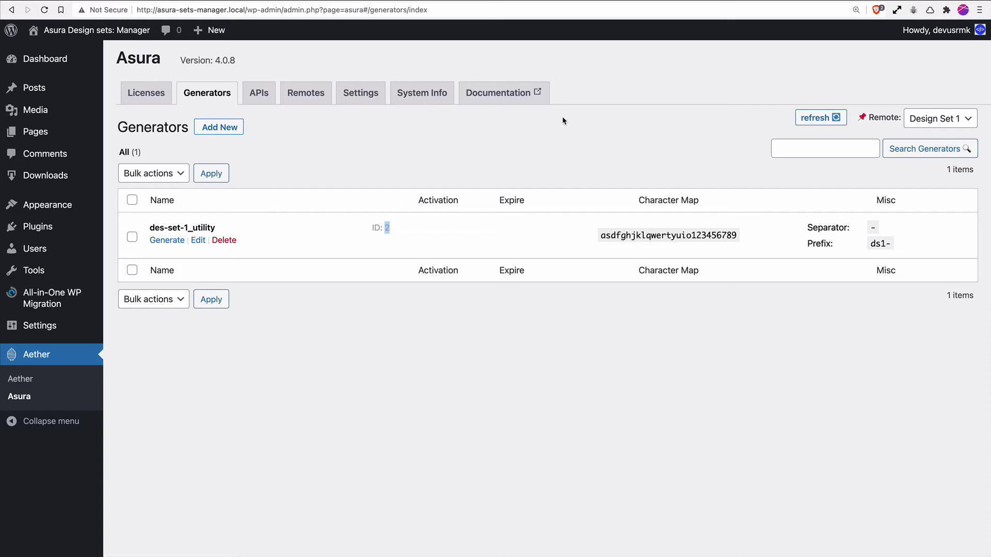
pyautogui.click(935, 120)
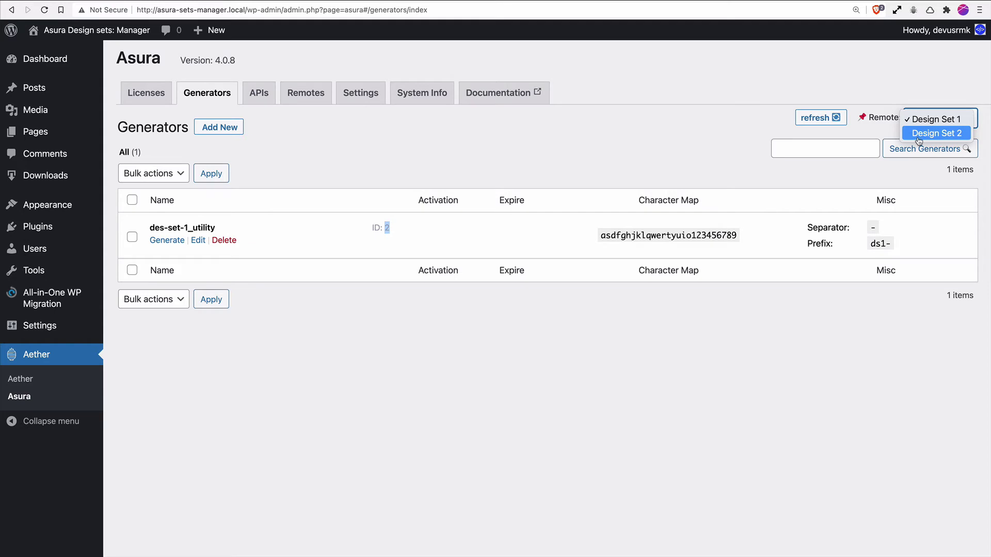
pyautogui.click(922, 137)
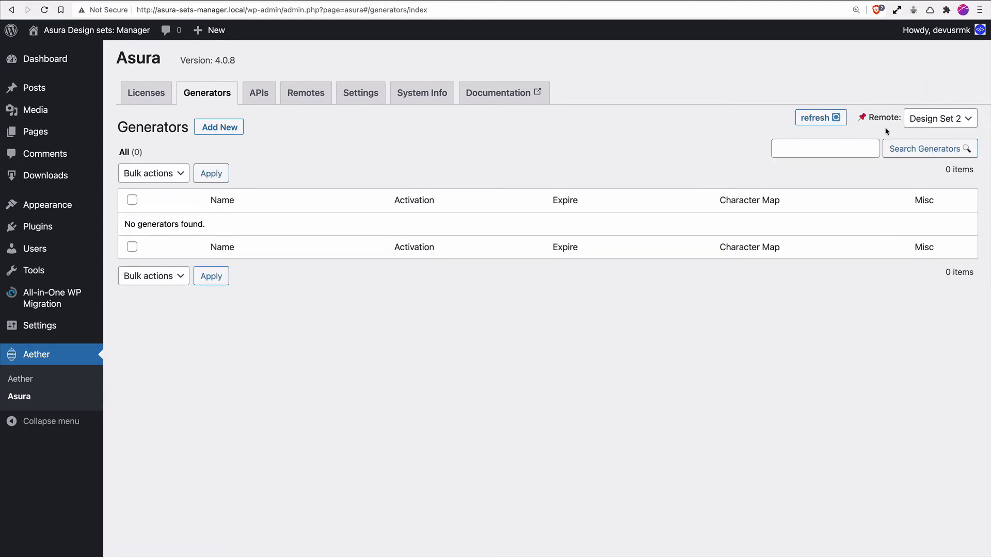
pyautogui.click(940, 124)
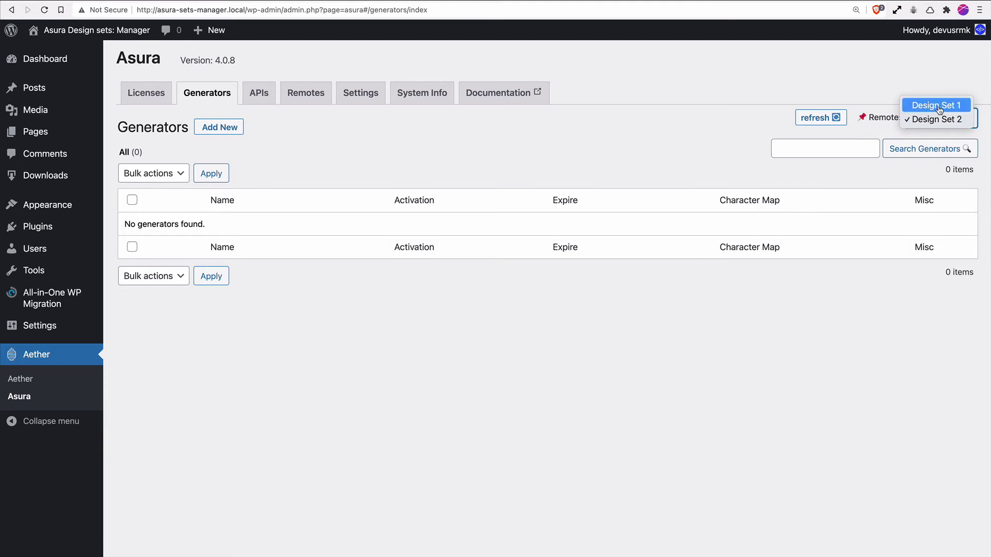
pyautogui.click(941, 105)
pyautogui.click(821, 120)
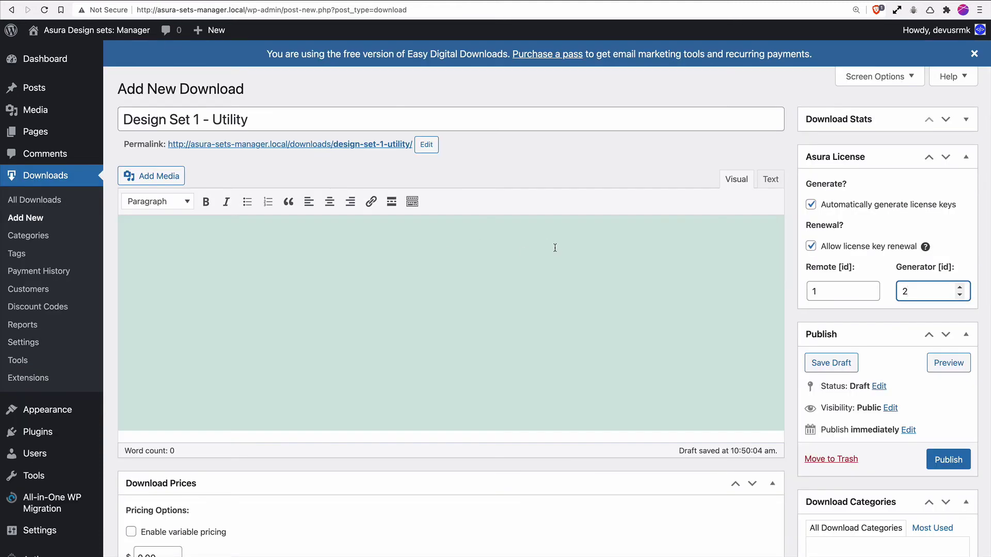
# Step: Check the price and files sections, then publish the Design Set 1 - Utility download
pyautogui.scroll(-5, 551, 246)
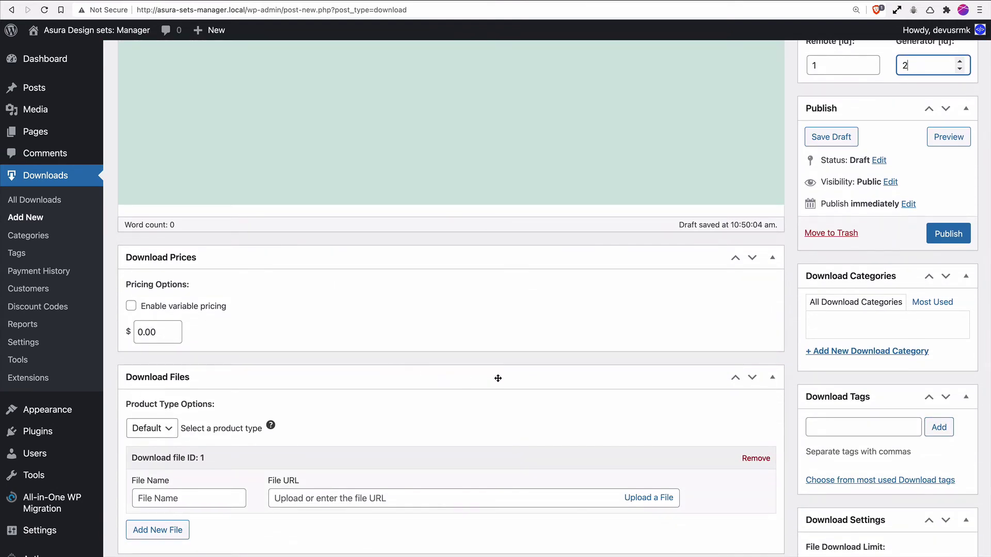
pyautogui.scroll(5, 495, 377)
pyautogui.scroll(-2, 493, 377)
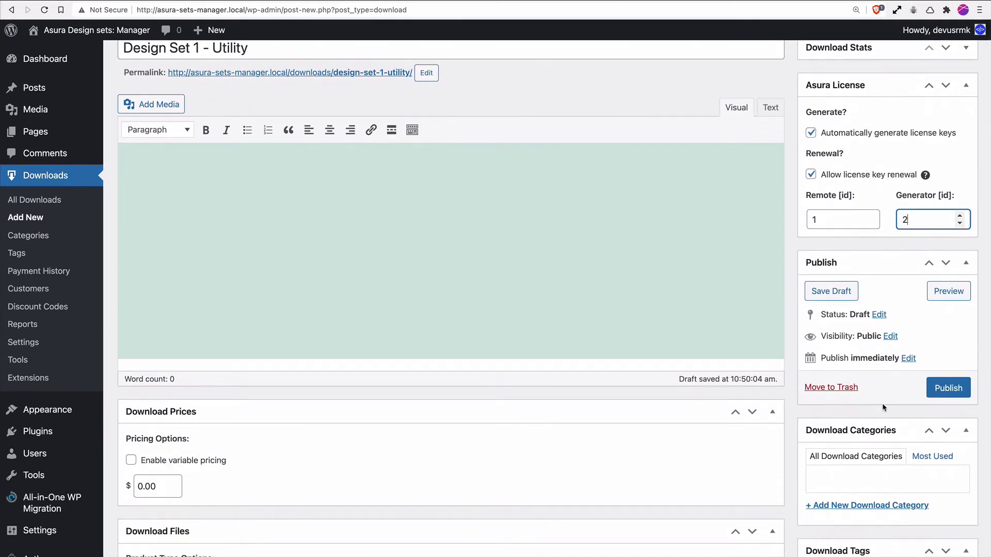
pyautogui.click(950, 389)
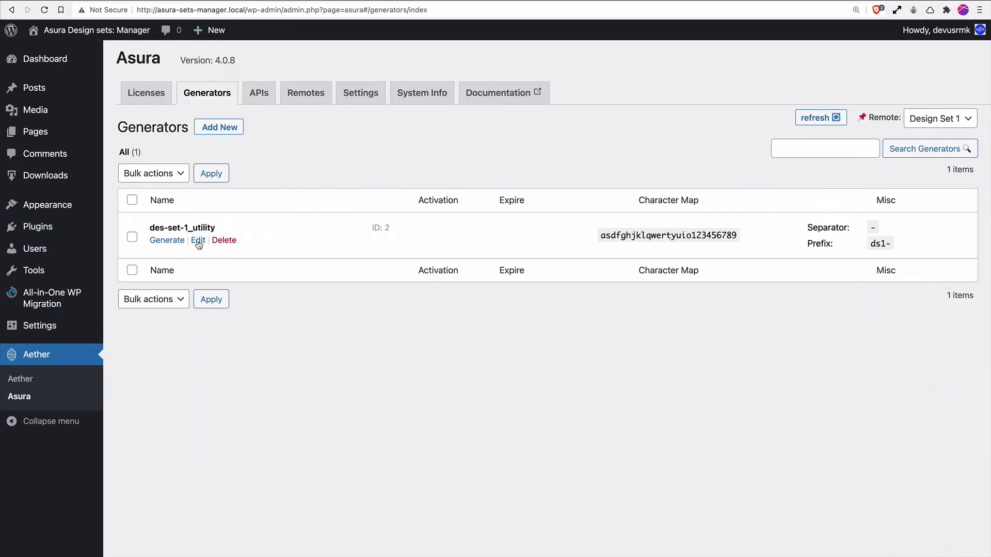
# Step: Open the des-set-1_utility generator for editing and scroll to its Terms field
pyautogui.click(198, 241)
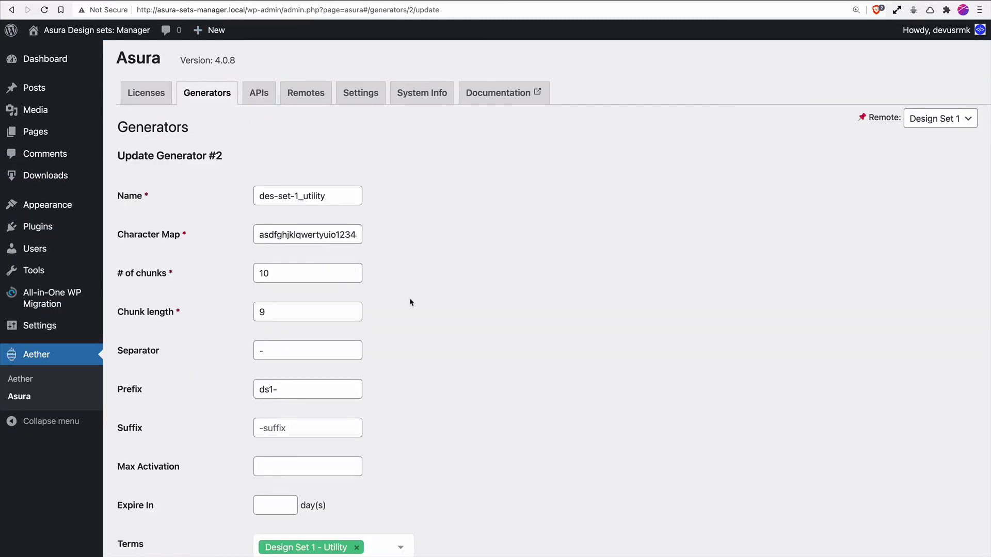
pyautogui.scroll(-2, 409, 239)
pyautogui.scroll(1, 239, 259)
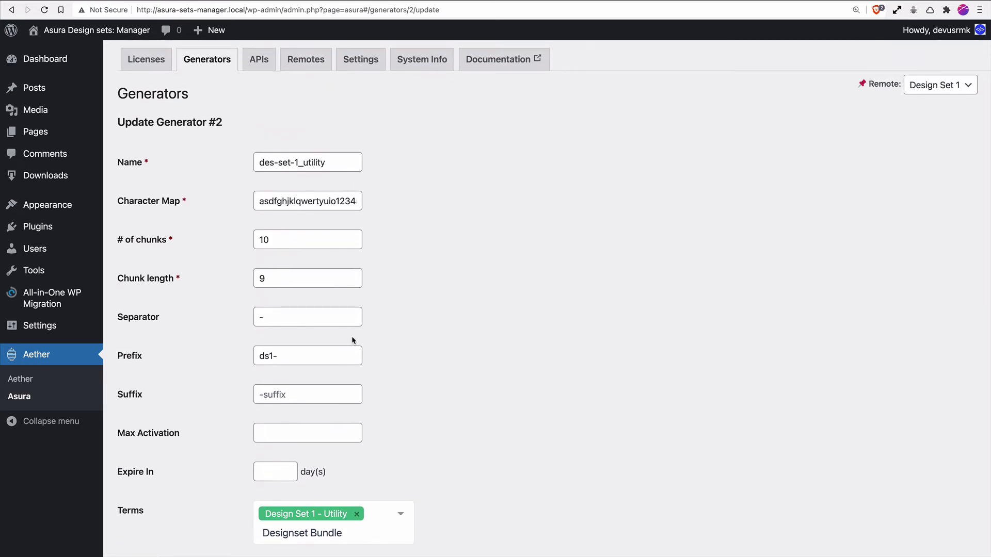
pyautogui.scroll(-1, 347, 372)
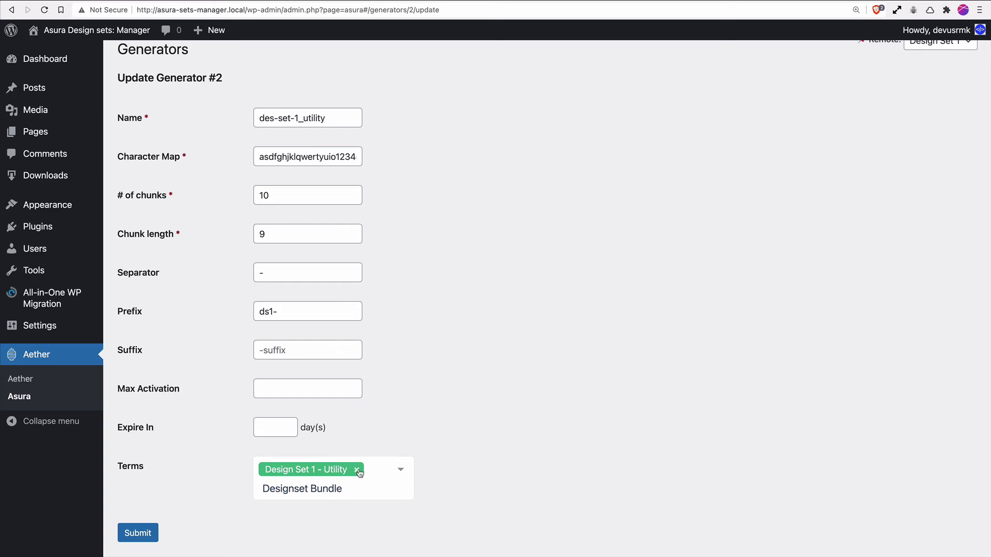
# Step: Set generator #2's terms to only Design Set 1 - Utility, submit, and update the download
pyautogui.click(356, 469)
pyautogui.click(322, 491)
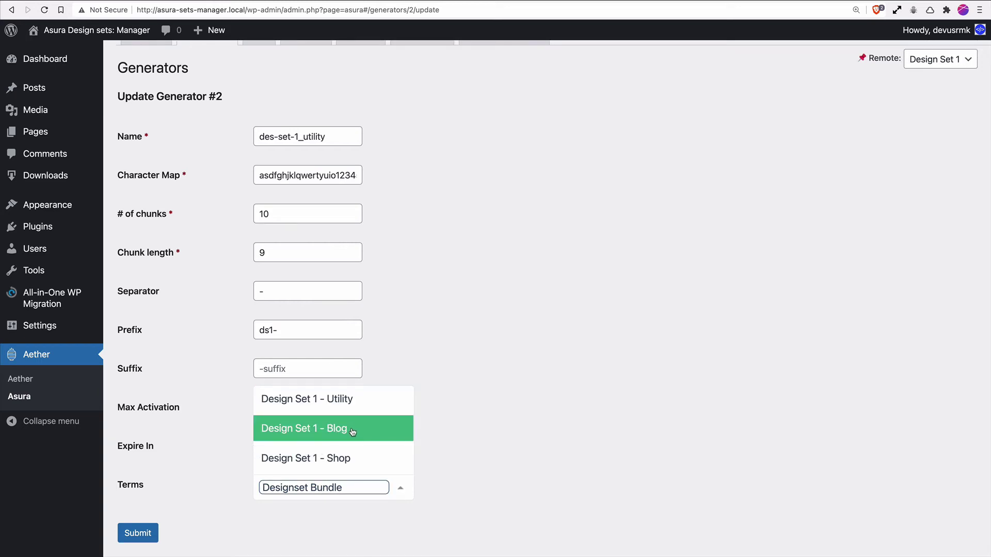
pyautogui.click(360, 402)
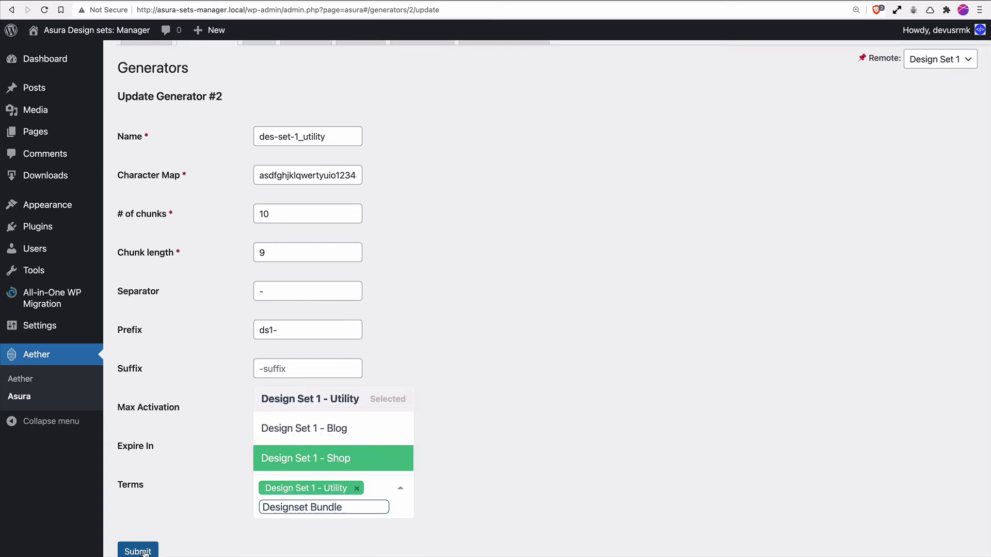
pyautogui.click(362, 435)
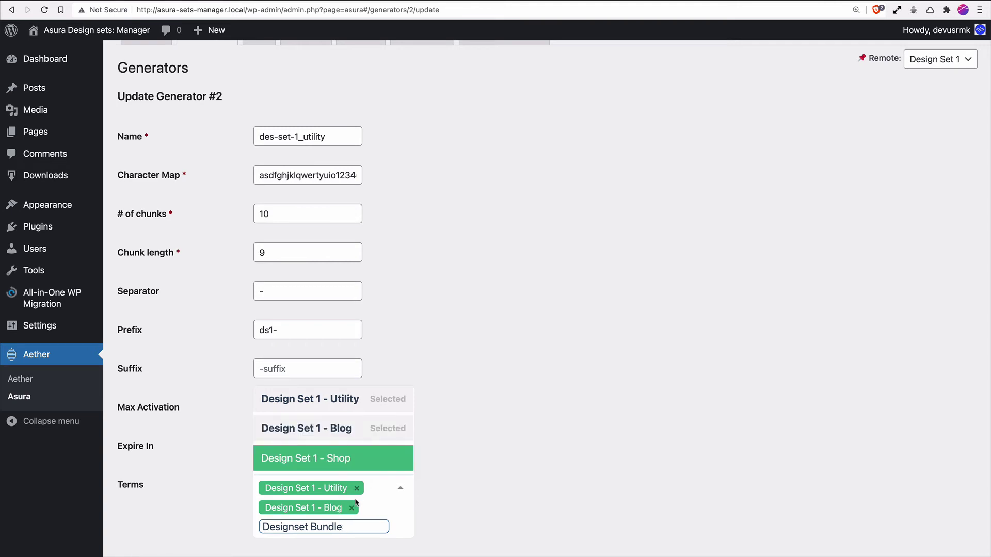
pyautogui.click(355, 465)
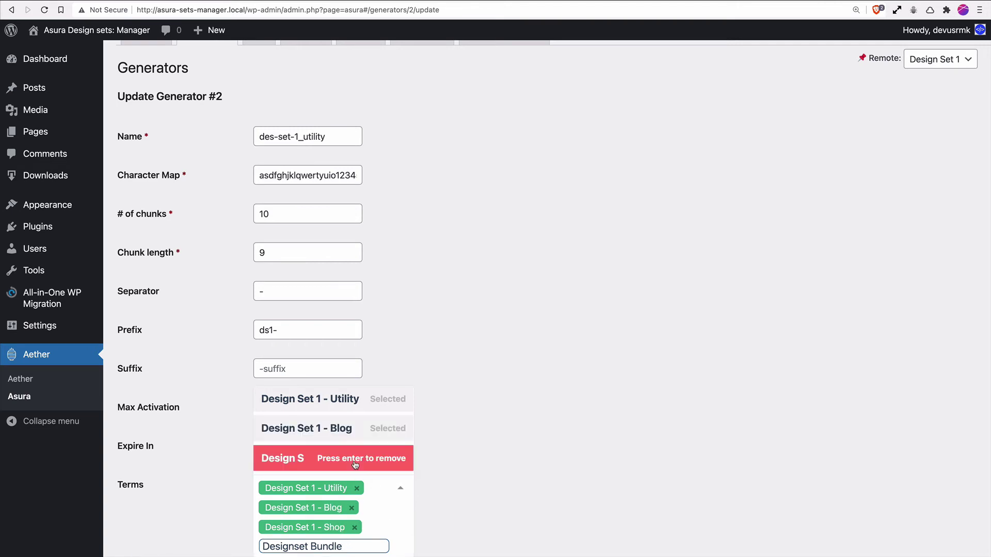
pyautogui.click(351, 507)
pyautogui.click(355, 508)
pyautogui.click(155, 549)
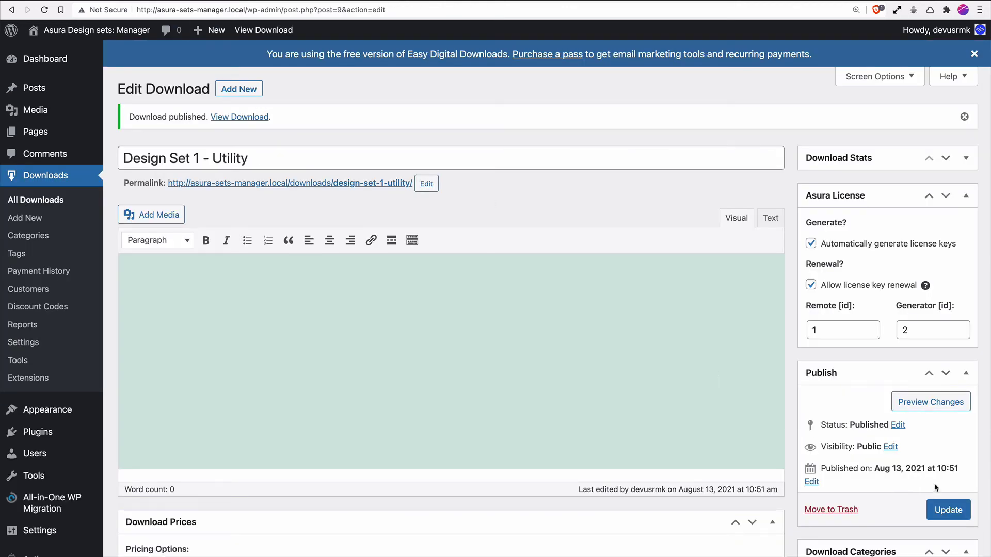
pyautogui.click(949, 511)
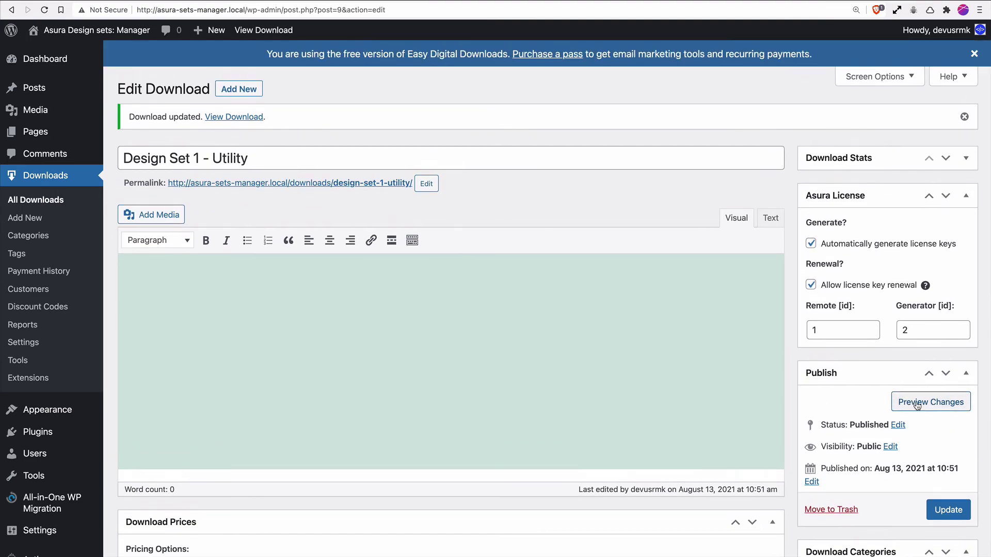
# Step: Preview the Design Set 1 – Utility download page, which shows a Free – Purchase button
pyautogui.click(917, 405)
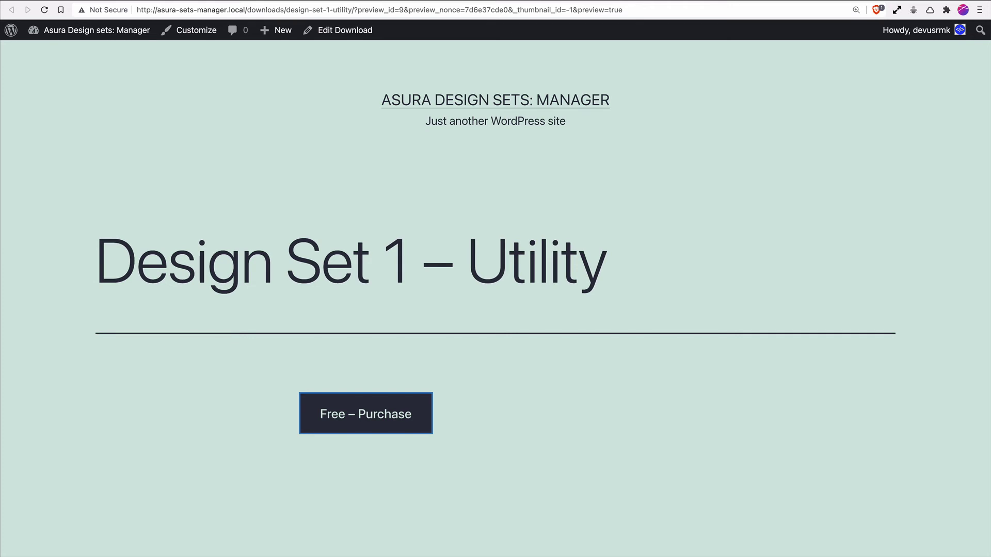
# Step: In the private window, add Design Set 1 – Utility to the cart for free and go to checkout
pyautogui.press('super+grave')
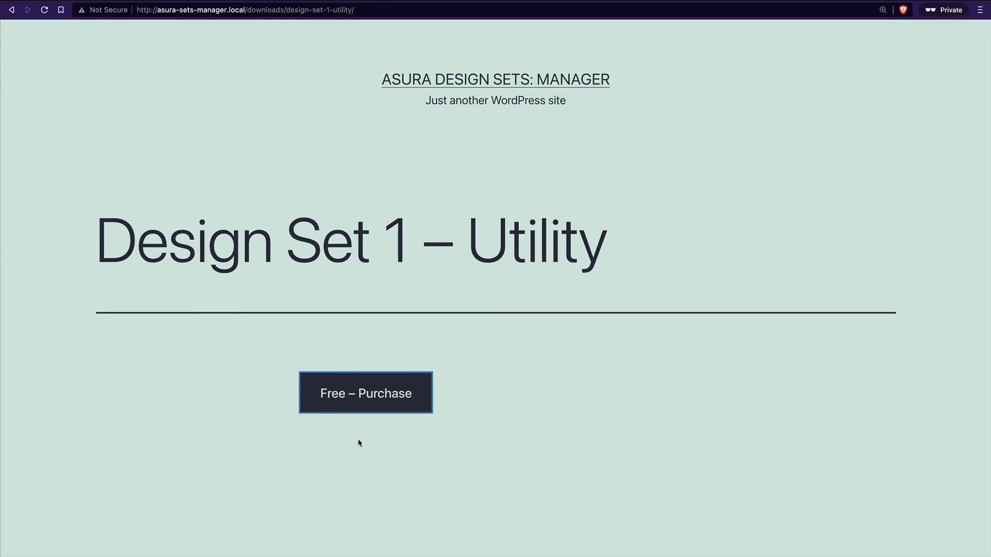
pyautogui.click(371, 396)
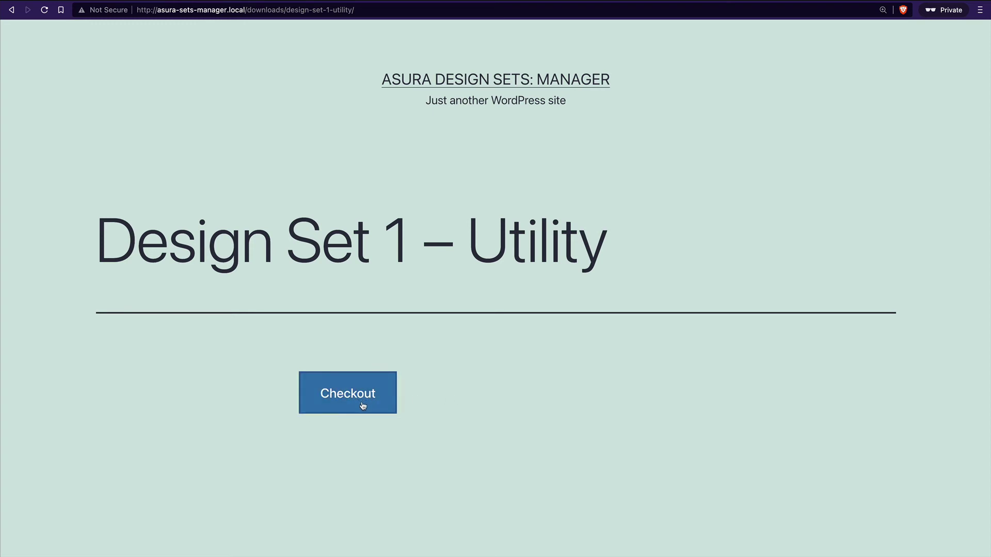
pyautogui.click(358, 398)
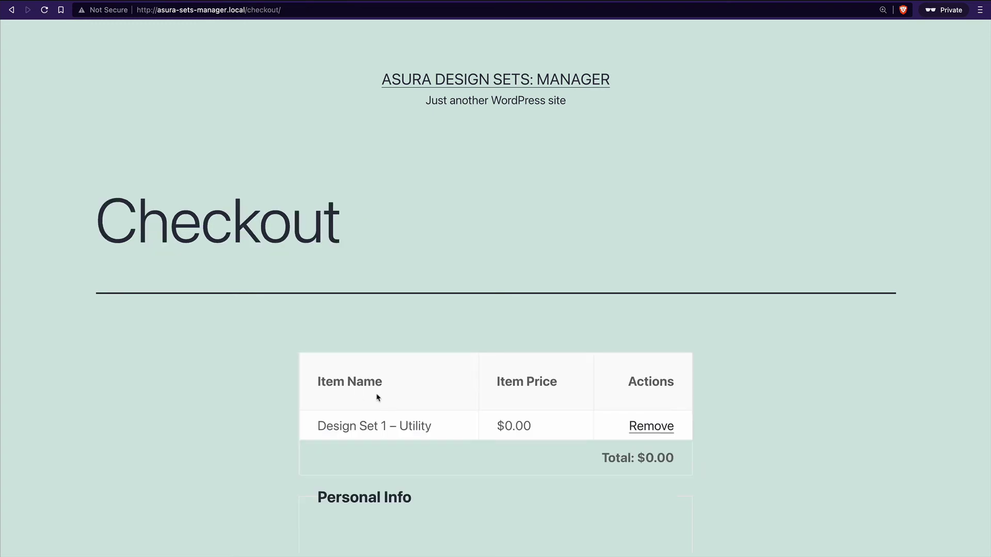
pyautogui.scroll(-7, 578, 328)
# Step: Fill in the test customer's e-mail and first name, then submit the free download
pyautogui.click(419, 273)
pyautogui.write('test@test.com')
pyautogui.press('Tab')
pyautogui.write('marko')
pyautogui.press('Tab')
pyautogui.write('test')
pyautogui.scroll(-4, 343, 427)
pyautogui.click(345, 332)
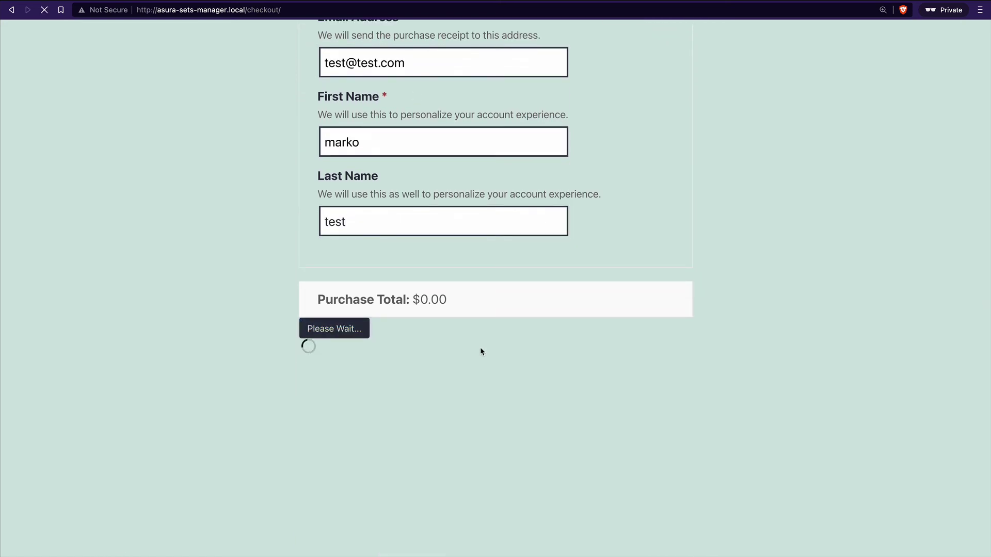
# Step: Select the issued license key in the order's License Key(s) table
pyautogui.scroll(-4, 480, 348)
pyautogui.scroll(-2, 481, 349)
pyautogui.scroll(-3, 483, 347)
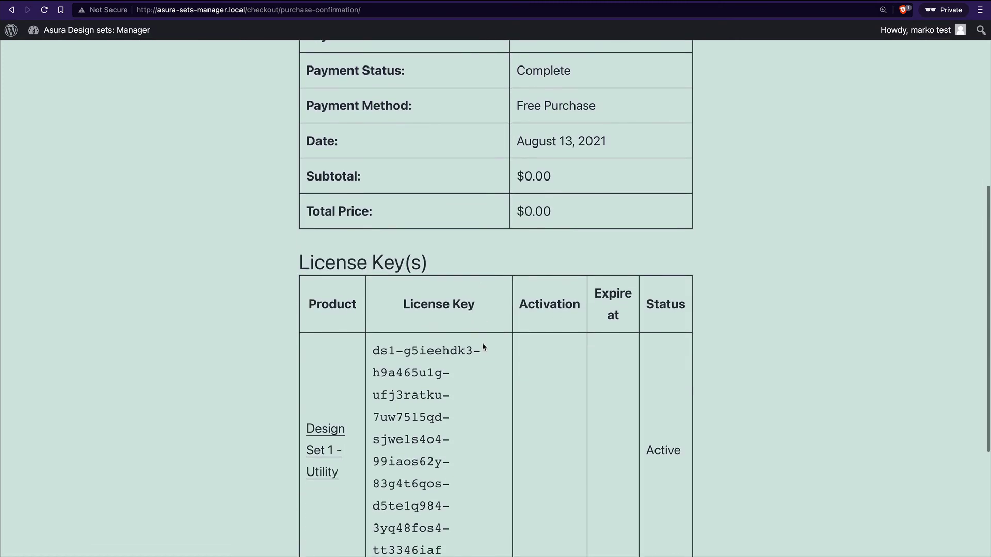
pyautogui.scroll(-3, 482, 347)
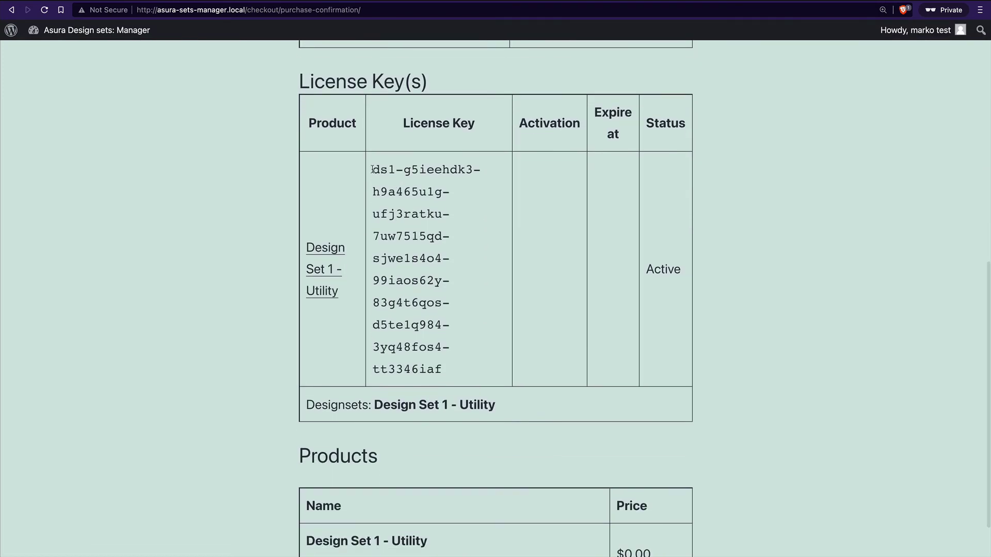
pyautogui.moveTo(374, 169); pyautogui.dragTo(459, 359)
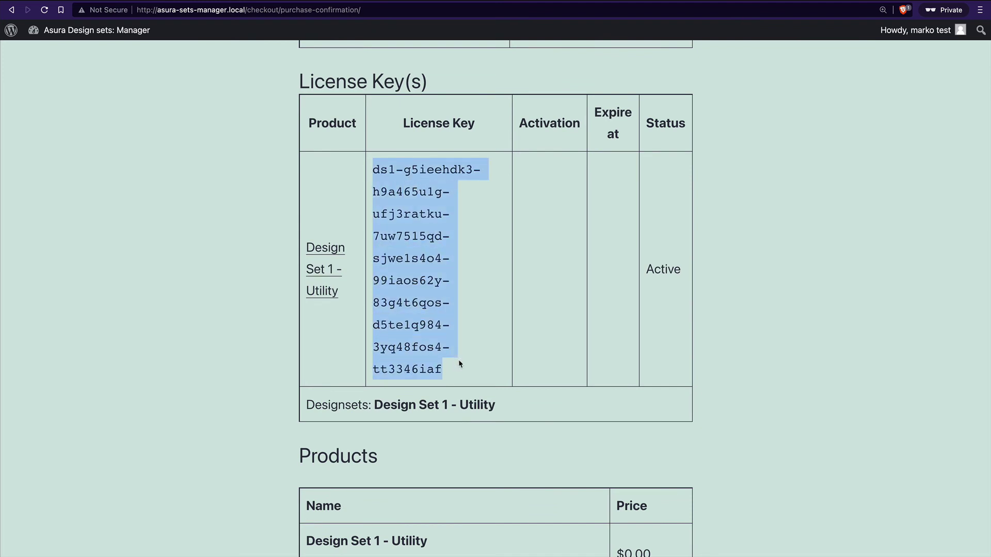
# Step: Bring the MailHog inbox window to the front from the dock's window list
pyautogui.scroll(-3, 467, 346)
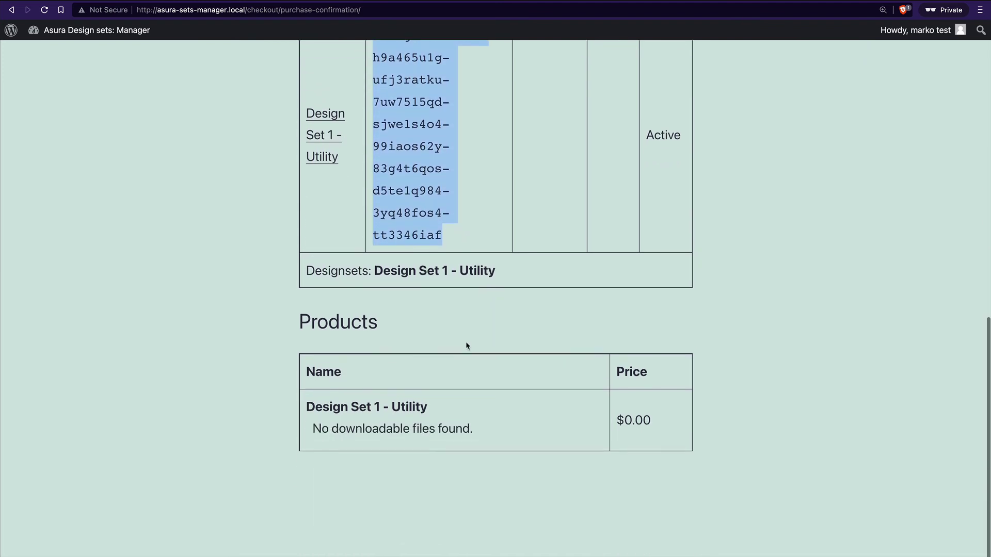
pyautogui.scroll(-1, 862, 397)
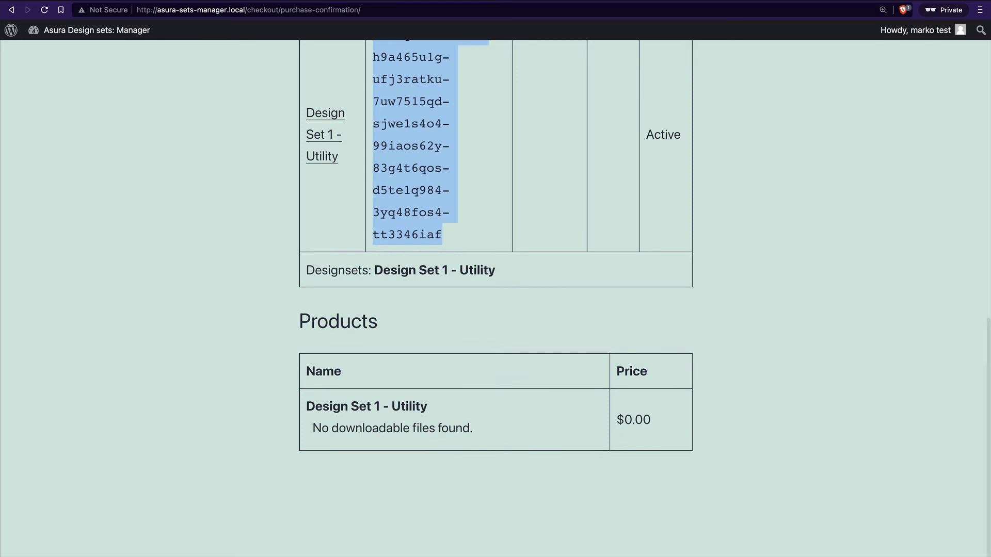
pyautogui.rightClick(677, 550)
pyautogui.click(653, 497)
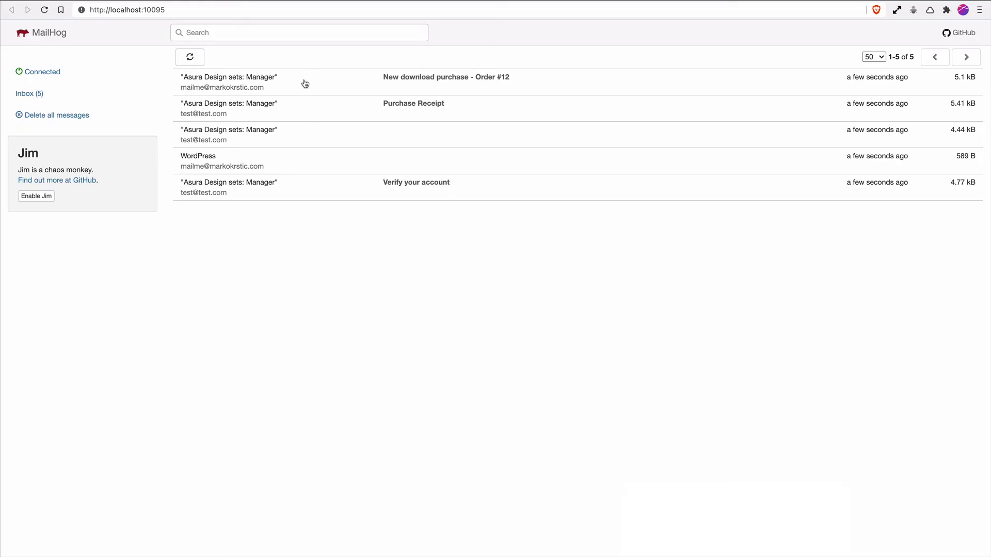
# Step: Open the Purchase Receipt email, highlight its license key line, and return to the WordPress admin tab
pyautogui.click(293, 107)
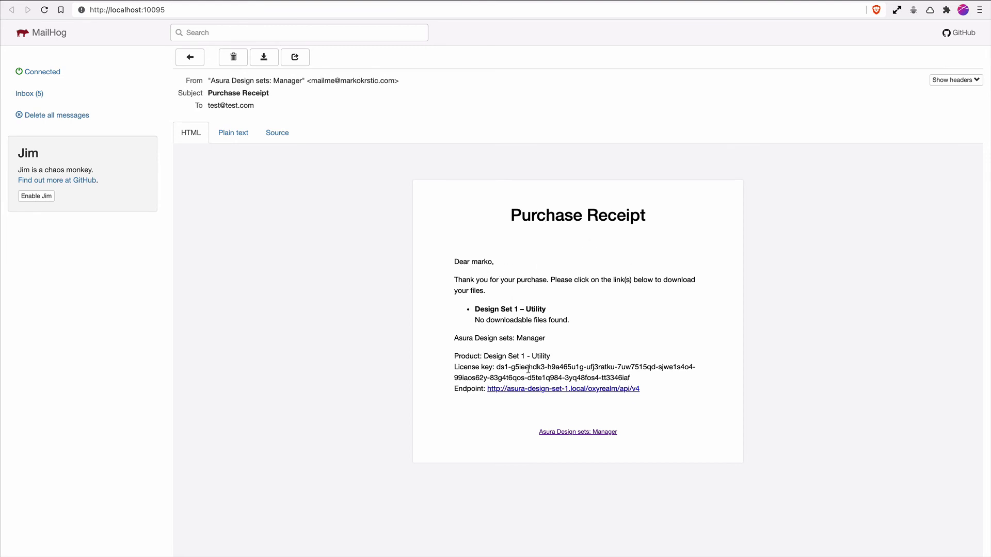
pyautogui.moveTo(458, 368); pyautogui.dragTo(634, 379)
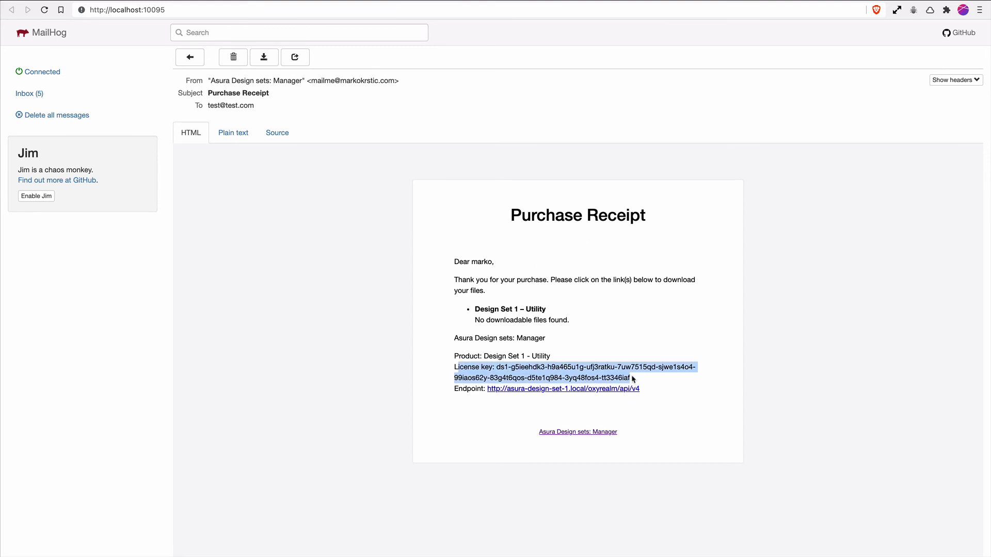
pyautogui.hotkey('ctrl', 'Tab')
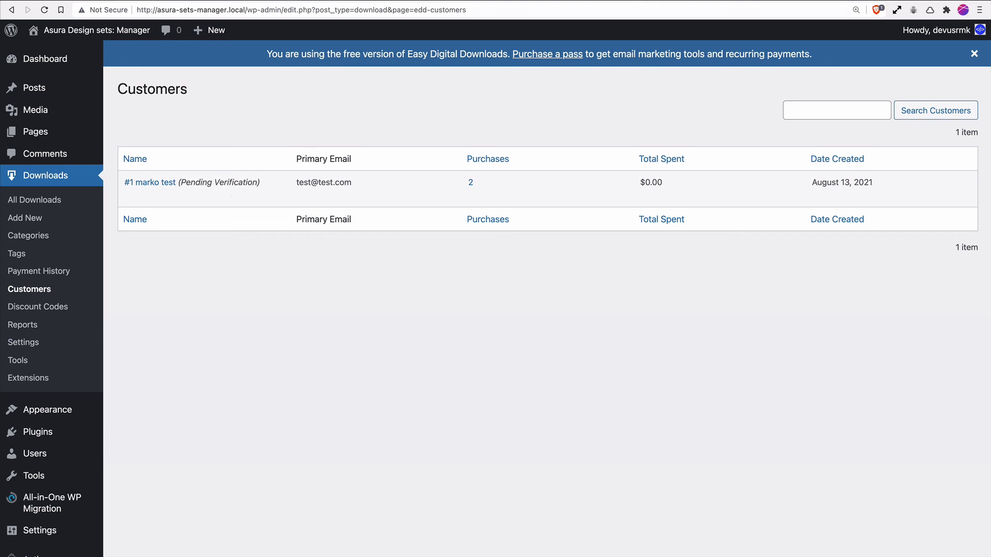
# Step: Open the 'Verify your account' email in MailHog, then reload the Customers page to confirm verification
pyautogui.hotkey('ctrl', 'Tab')
pyautogui.click(323, 186)
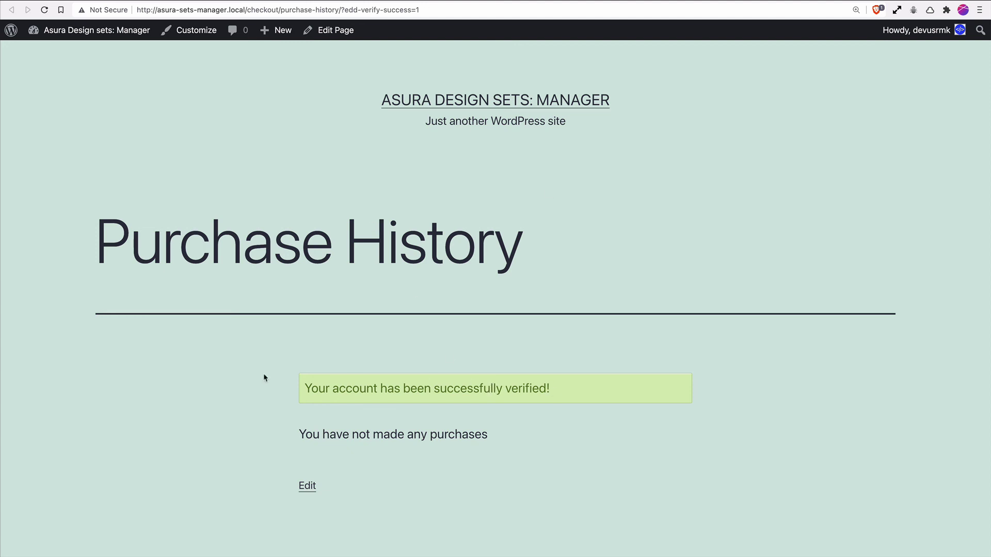
pyautogui.hotkey('ctrl', 'Tab')
pyautogui.press('super+r')
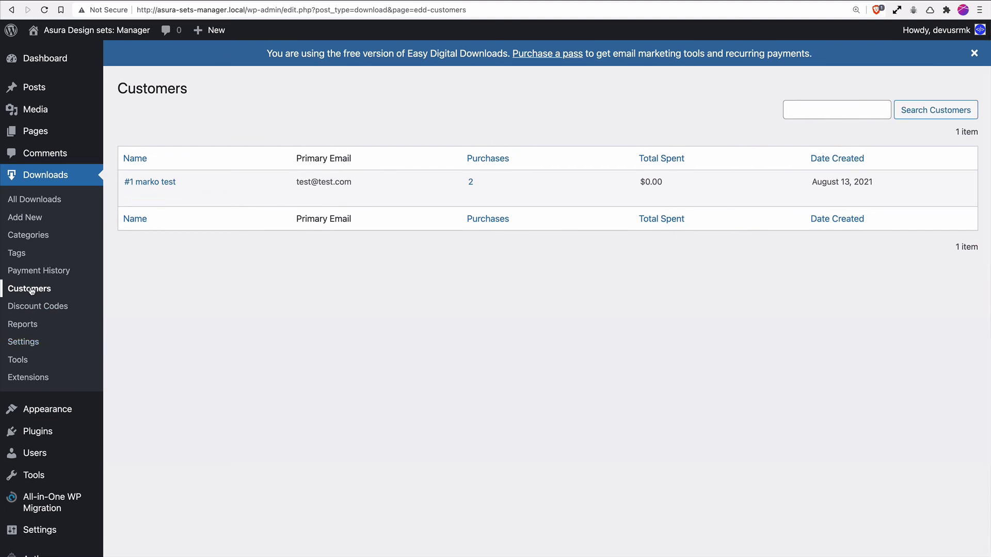
# Step: Go to Downloads > Payment History to see the completed $0.00 order
pyautogui.click(34, 271)
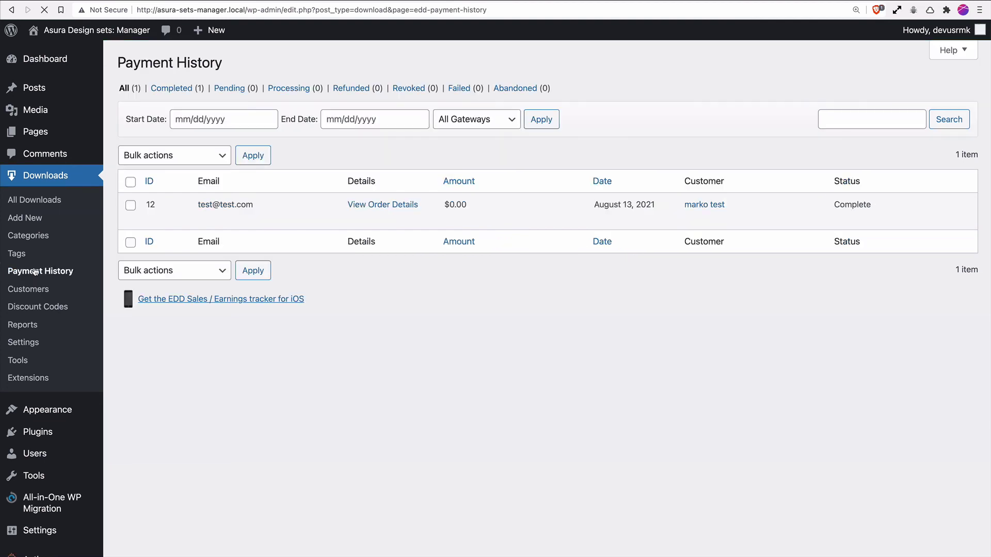